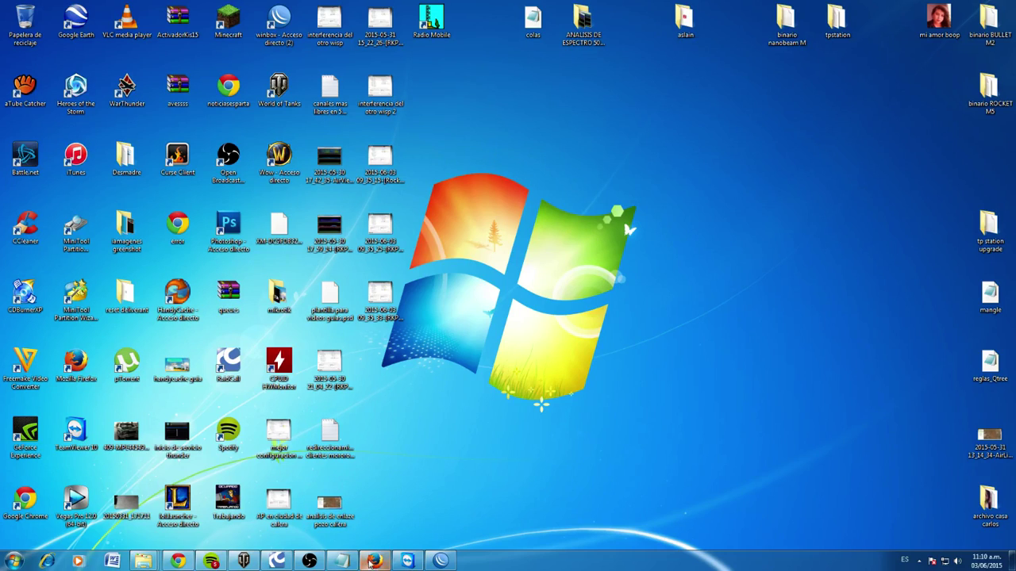
# Switch to Firefox, log in to the airOS device at 192.168.10.102 with the prefilled credentials, and review its main status details
pyautogui.click(375, 561)
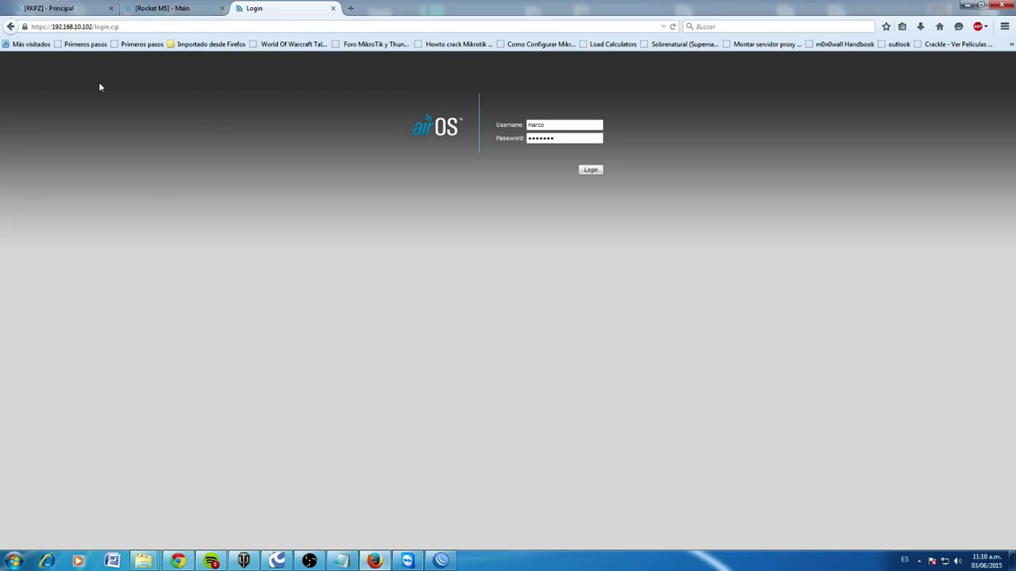
pyautogui.click(590, 173)
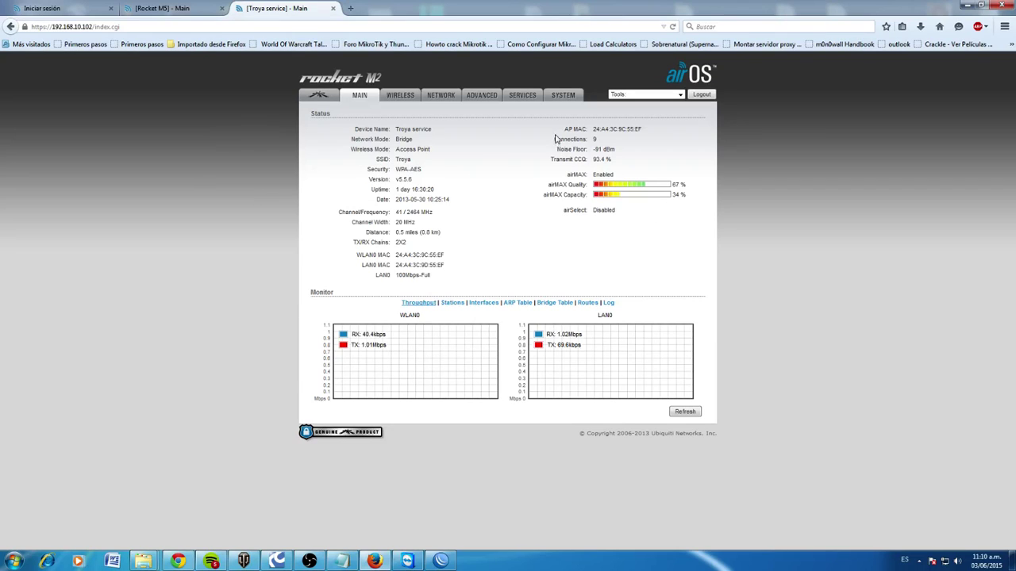
pyautogui.moveTo(350, 128); pyautogui.dragTo(657, 235)
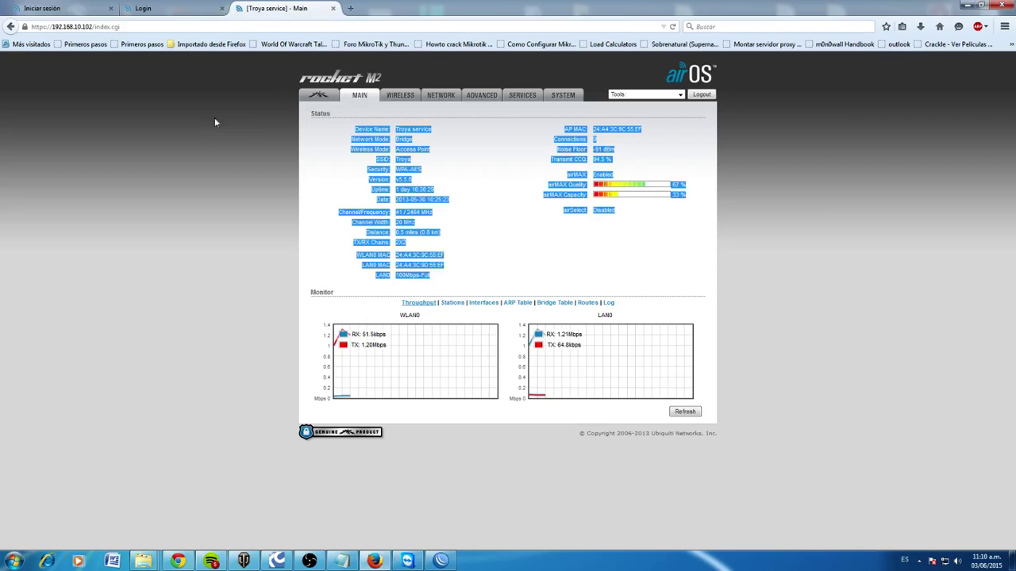
# Open the wireless settings and select Access Point as the wireless mode
pyautogui.click(398, 100)
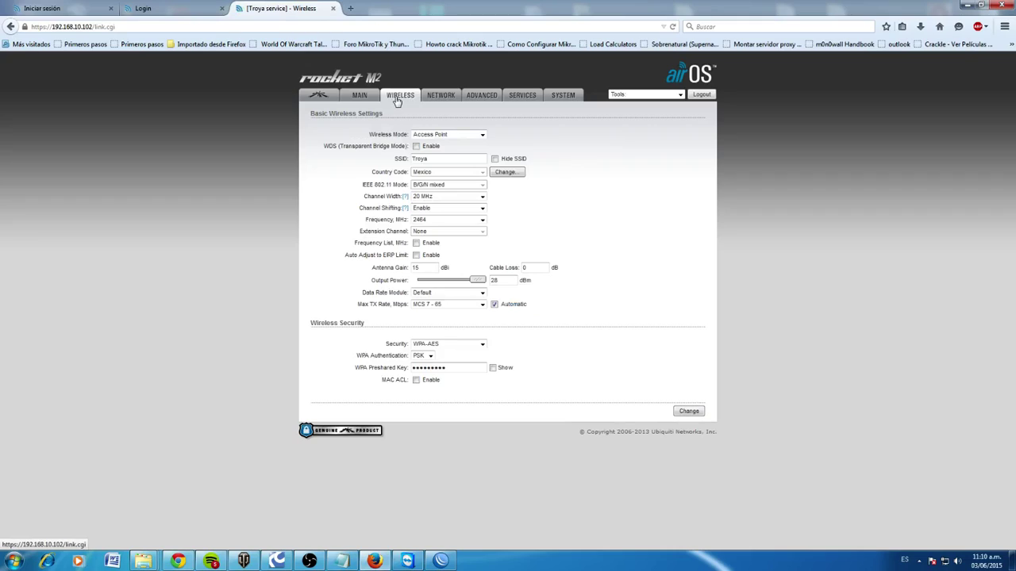
pyautogui.click(483, 135)
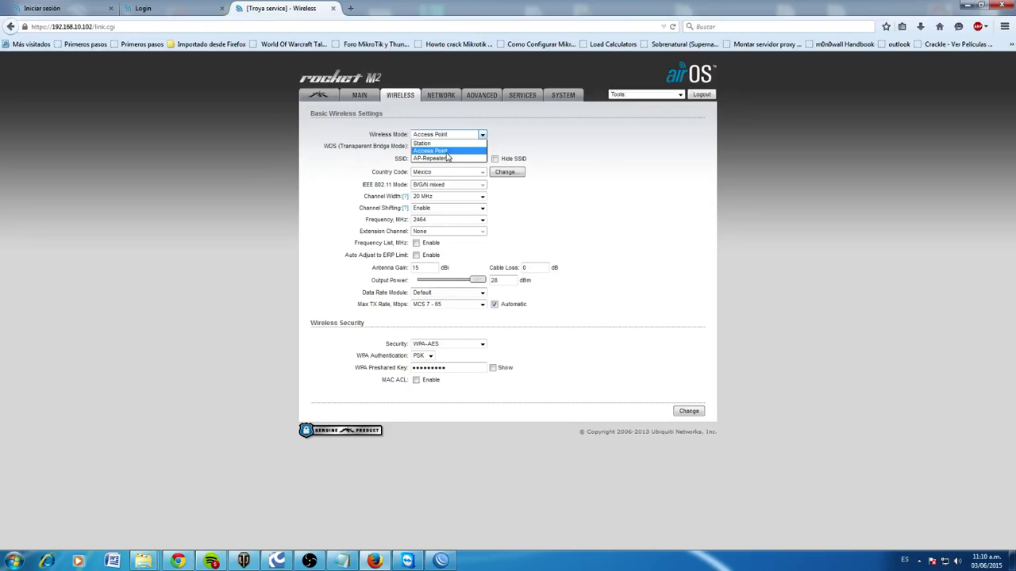
pyautogui.click(450, 152)
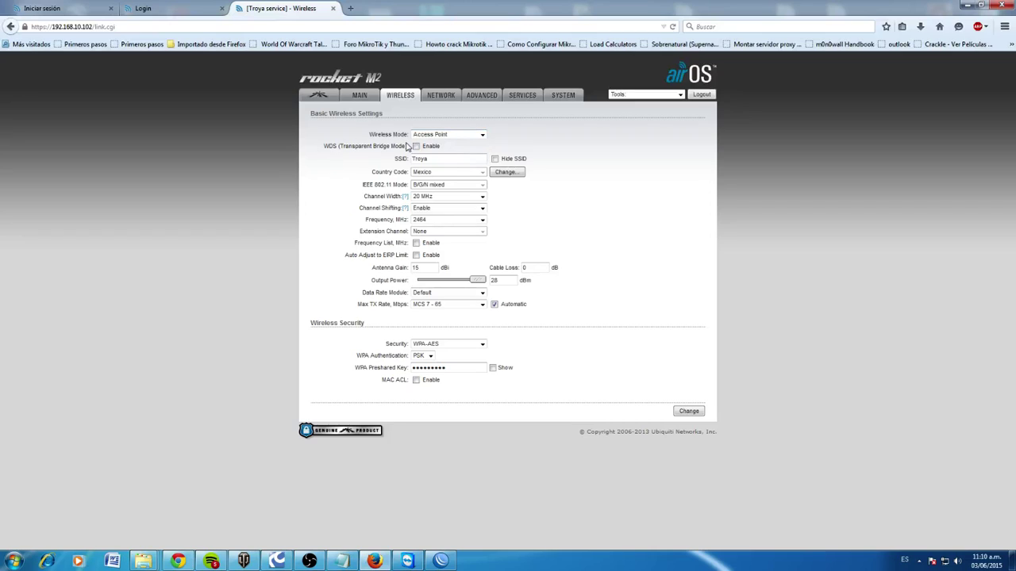
# Examine the SSID set in the basic wireless settings
pyautogui.click(454, 162)
pyautogui.moveTo(454, 163); pyautogui.dragTo(367, 162)
pyautogui.click(426, 162)
pyautogui.moveTo(438, 161); pyautogui.dragTo(402, 159)
pyautogui.click(444, 158)
pyautogui.click(358, 180)
# Examine the available options for channel width, channel shifting and frequency without changing them
pyautogui.click(482, 197)
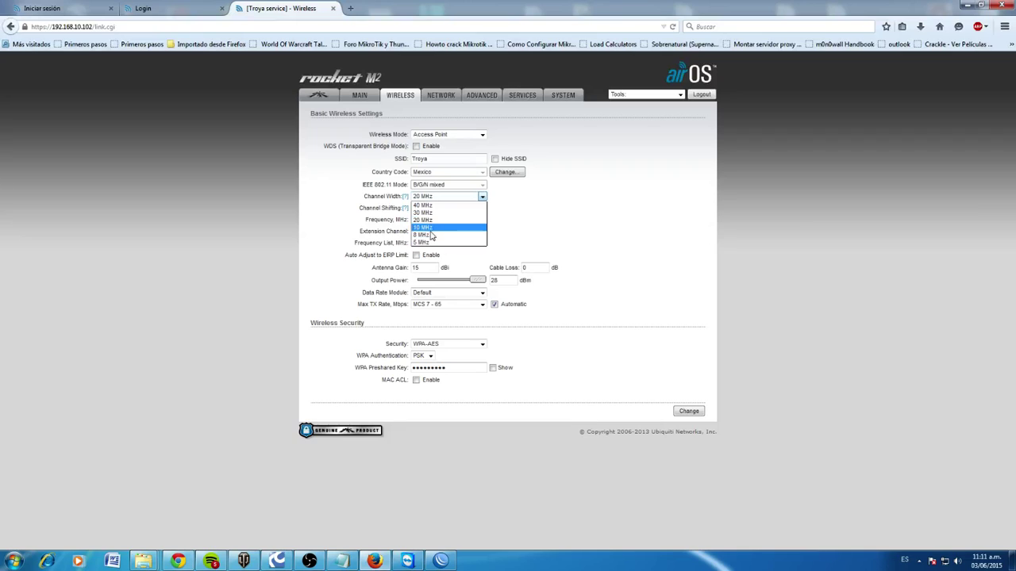
pyautogui.click(607, 206)
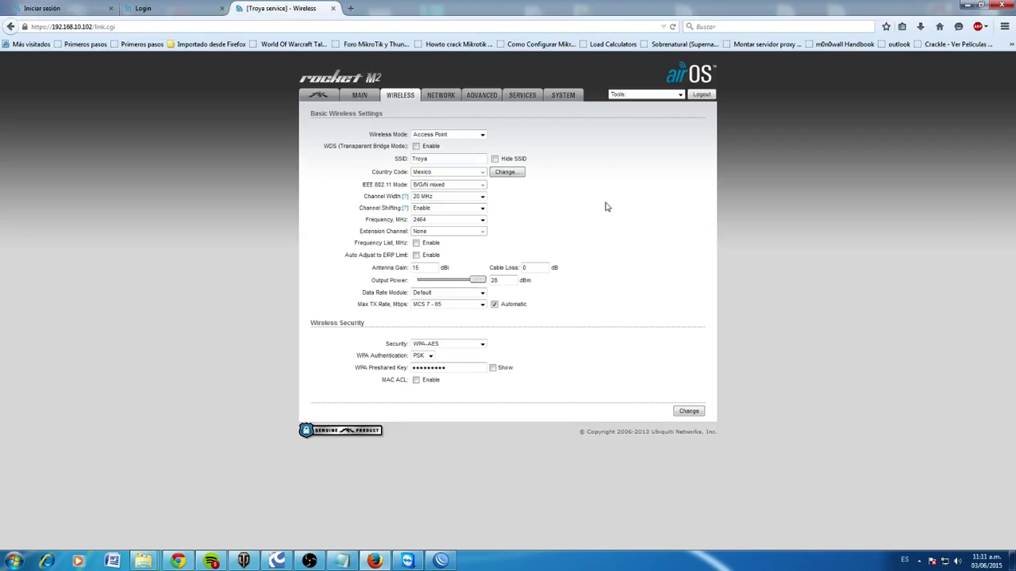
pyautogui.click(481, 209)
pyautogui.click(476, 220)
pyautogui.click(482, 219)
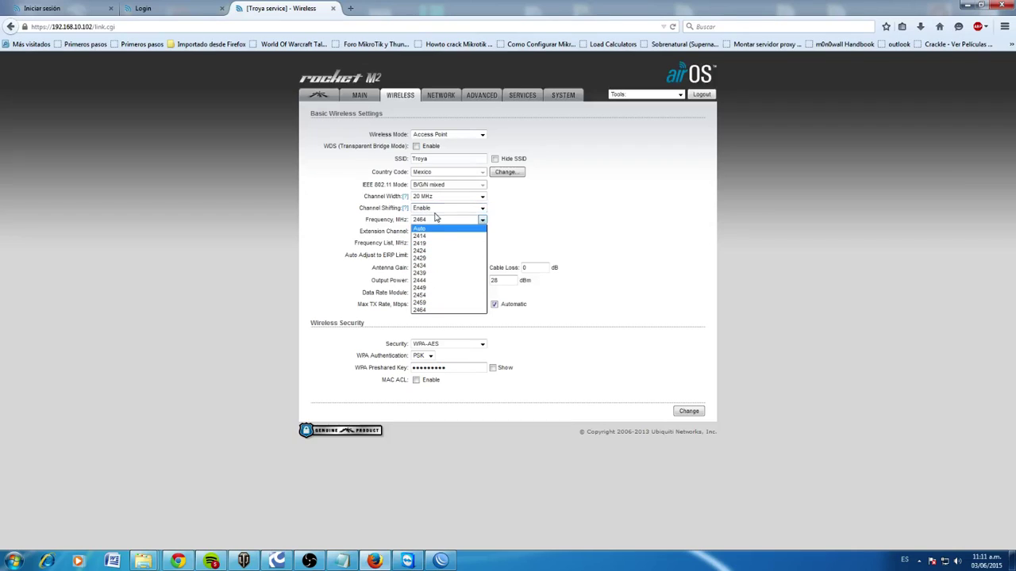
pyautogui.click(517, 227)
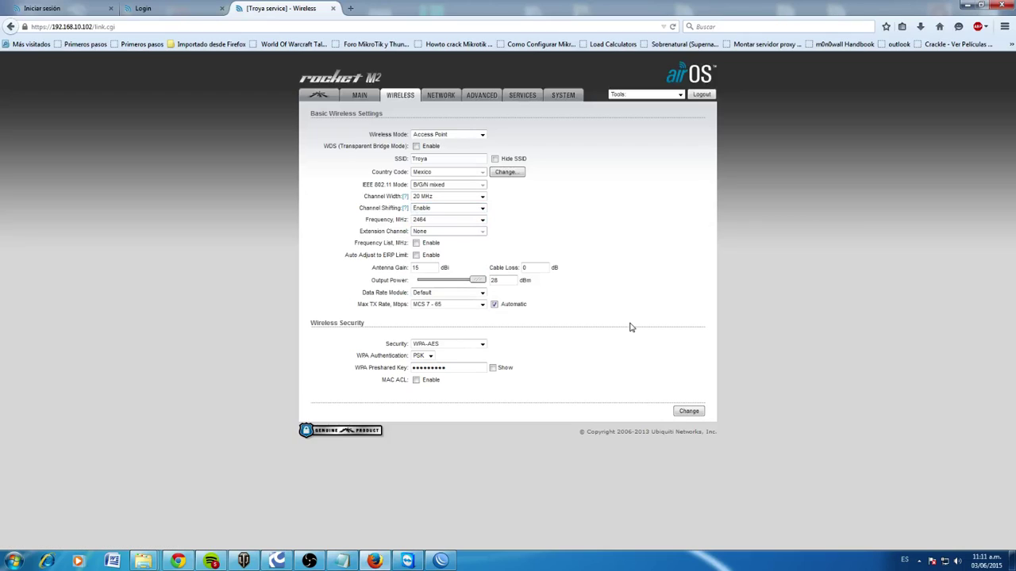
pyautogui.click(481, 221)
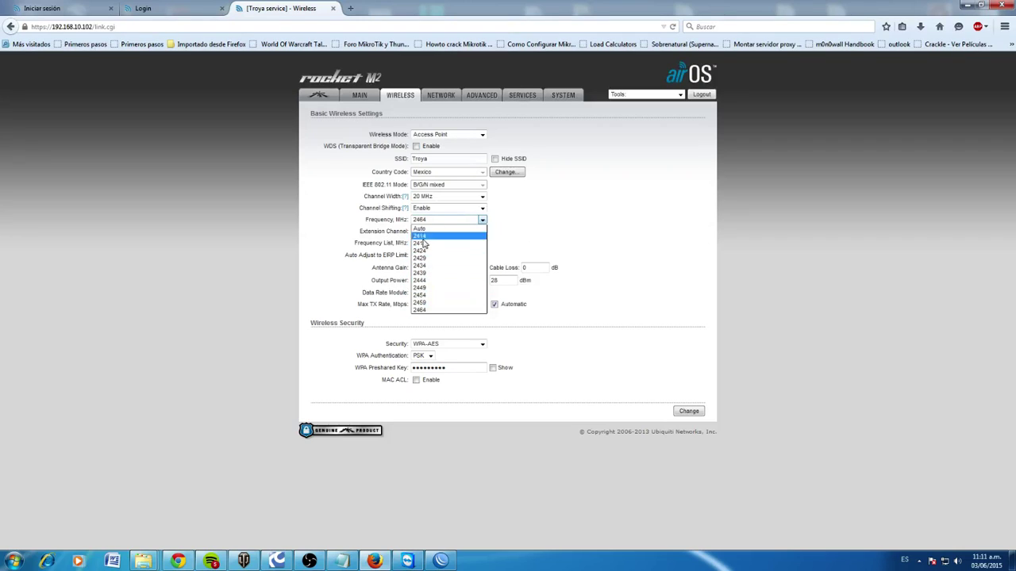
pyautogui.click(537, 238)
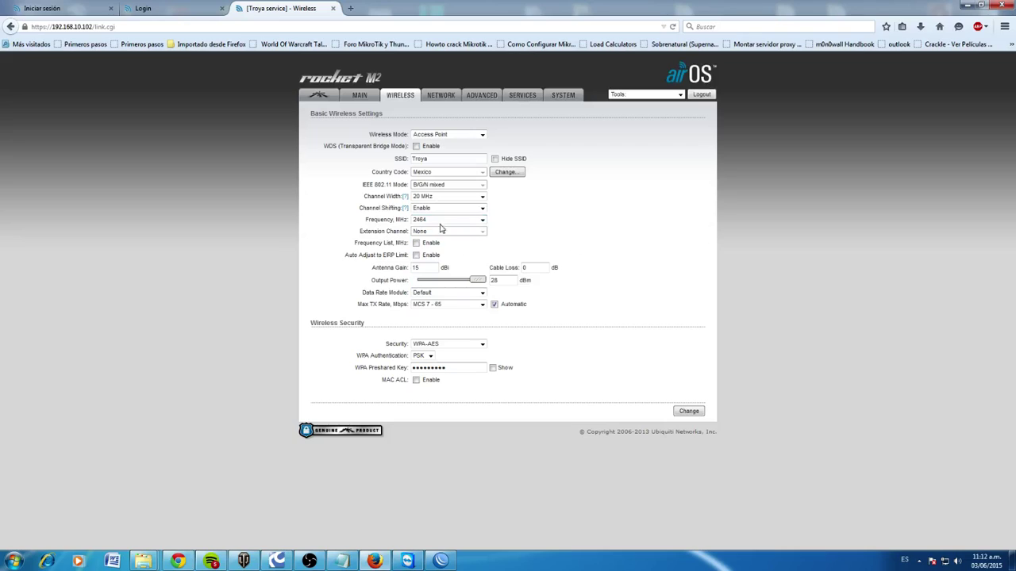
# Try enabling the frequency list and choosing 2424 MHz and 2429 MHz, and disable the list again
pyautogui.click(417, 243)
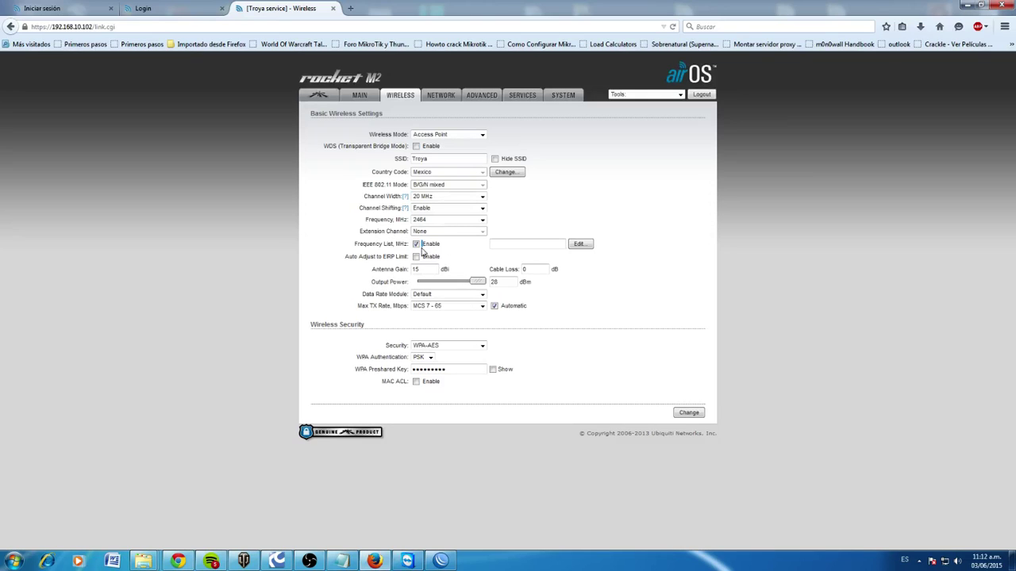
pyautogui.click(580, 245)
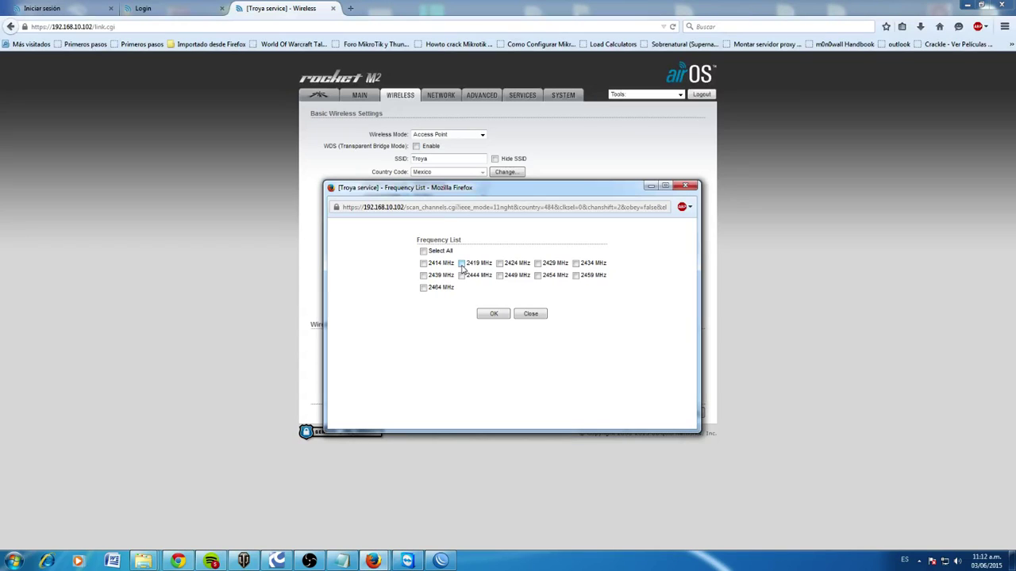
pyautogui.click(499, 266)
pyautogui.click(537, 265)
pyautogui.click(685, 185)
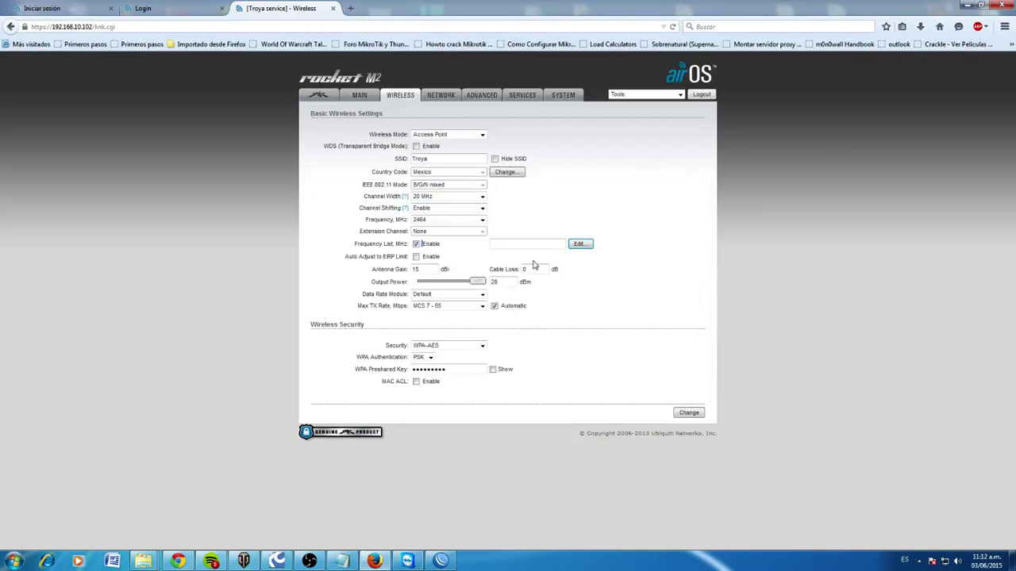
pyautogui.click(418, 244)
# Try the automatic adjustment to the EIRP limit, switch it back off, and view the data rate module options
pyautogui.click(416, 255)
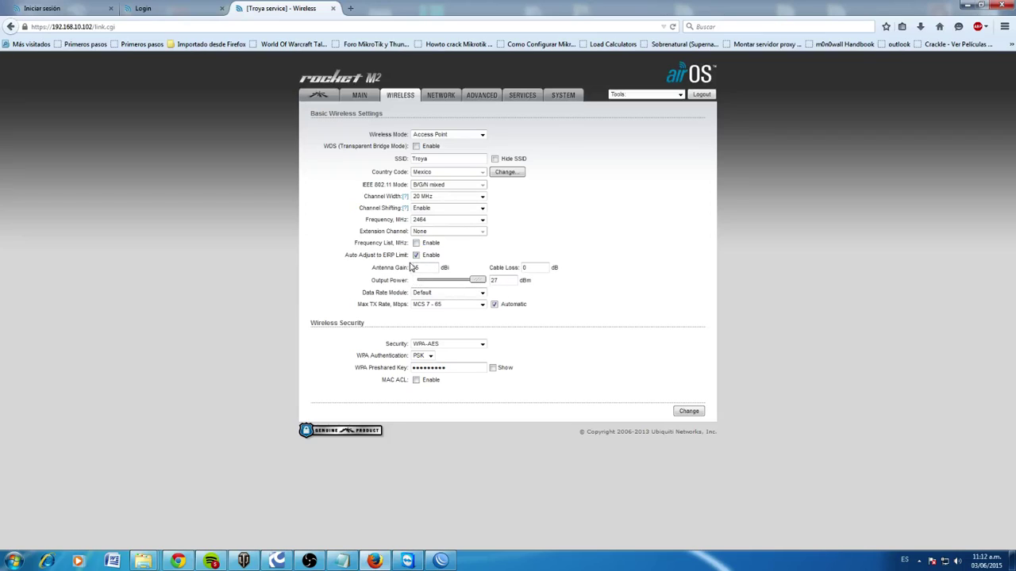
pyautogui.click(416, 256)
pyautogui.click(458, 294)
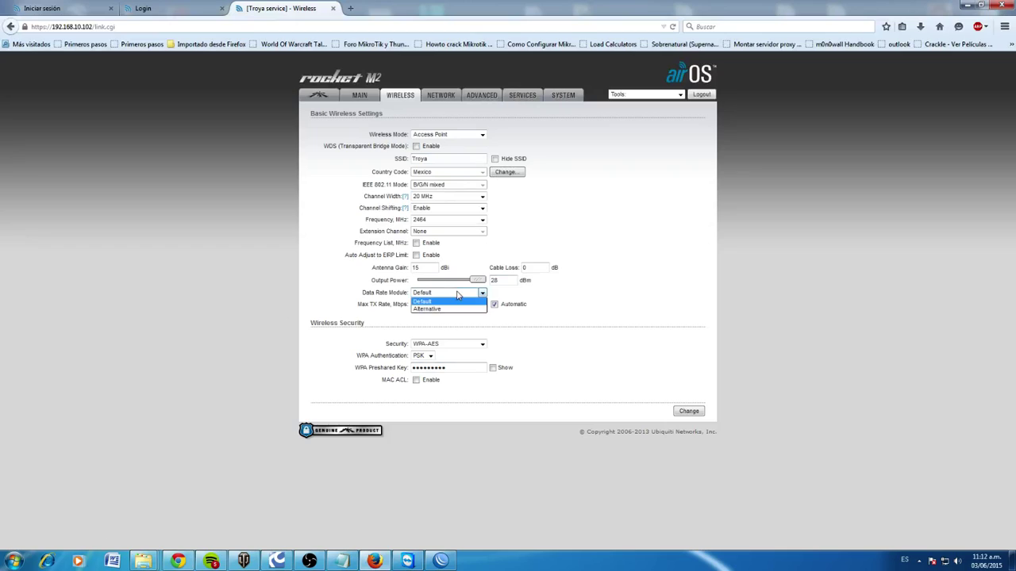
pyautogui.click(531, 299)
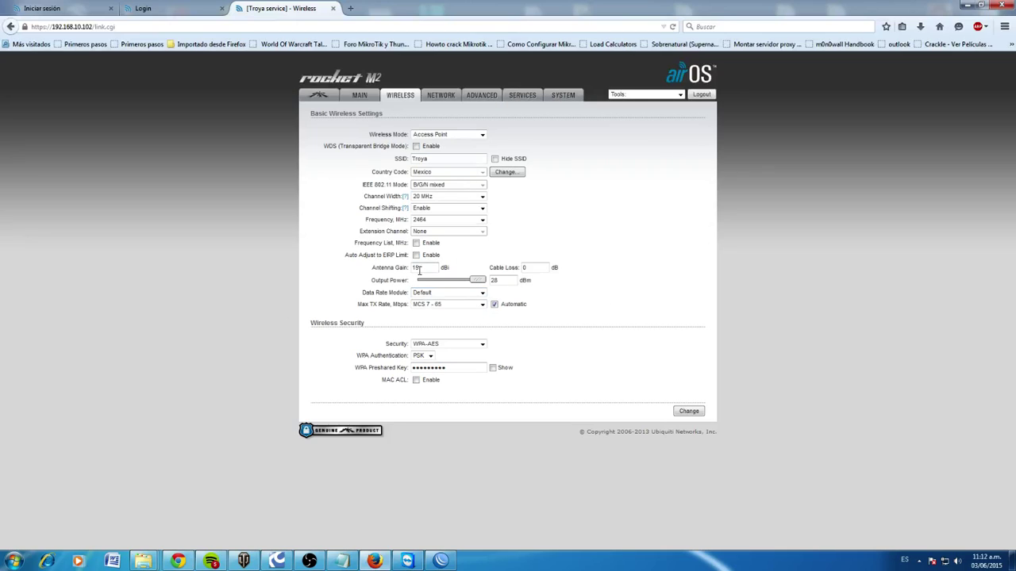
# Set the antenna gain to 15 dBi
pyautogui.moveTo(435, 266); pyautogui.dragTo(360, 263)
pyautogui.write('15')
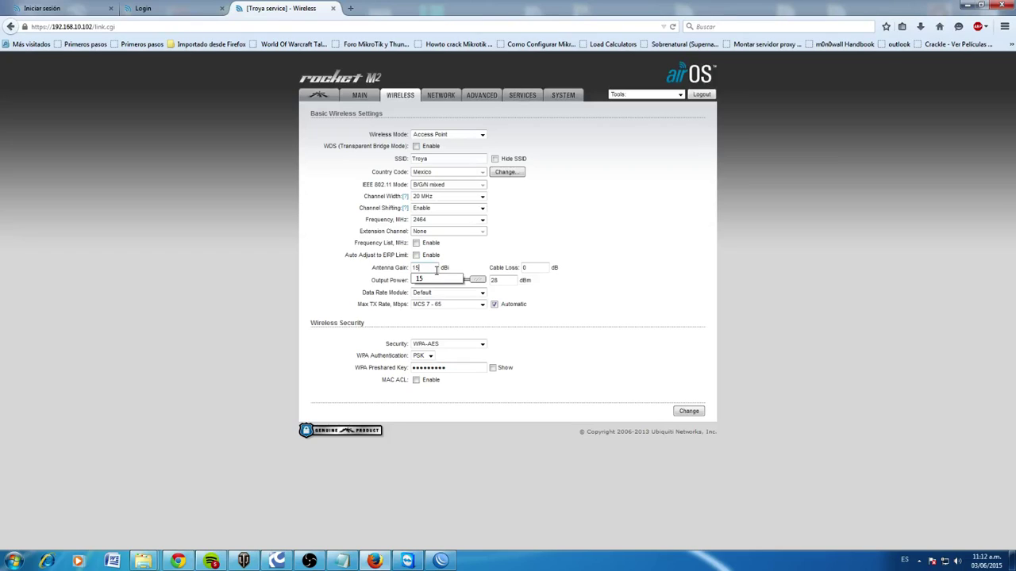
pyautogui.click(588, 247)
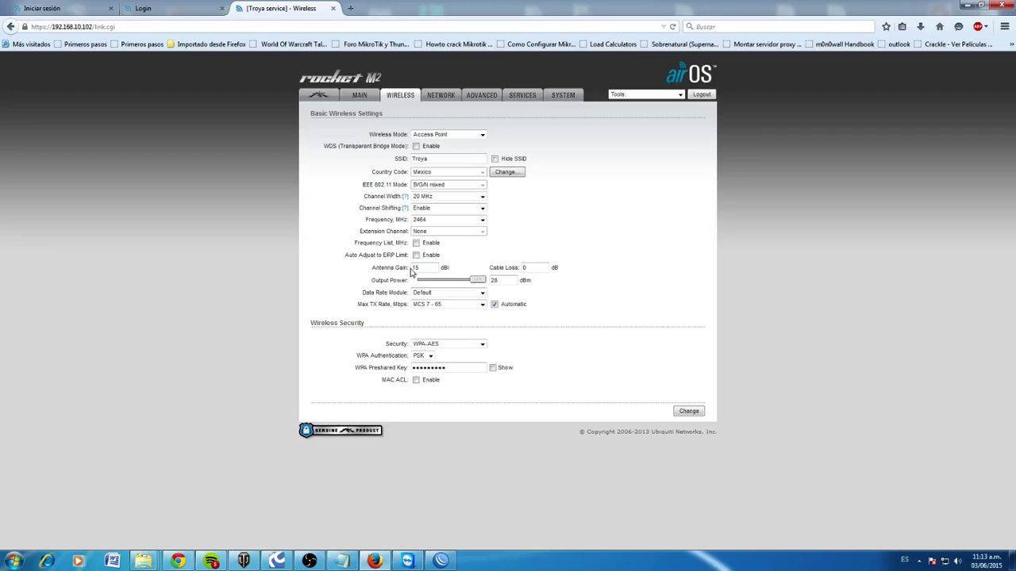
pyautogui.moveTo(428, 269); pyautogui.dragTo(411, 272)
# Examine the cable loss value and the list of maximum TX rates
pyautogui.moveTo(530, 268); pyautogui.dragTo(524, 269)
pyautogui.click(616, 256)
pyautogui.click(530, 268)
pyautogui.doubleClick(525, 268)
pyautogui.click(529, 268)
pyautogui.moveTo(528, 269); pyautogui.dragTo(519, 269)
pyautogui.click(639, 291)
pyautogui.click(477, 307)
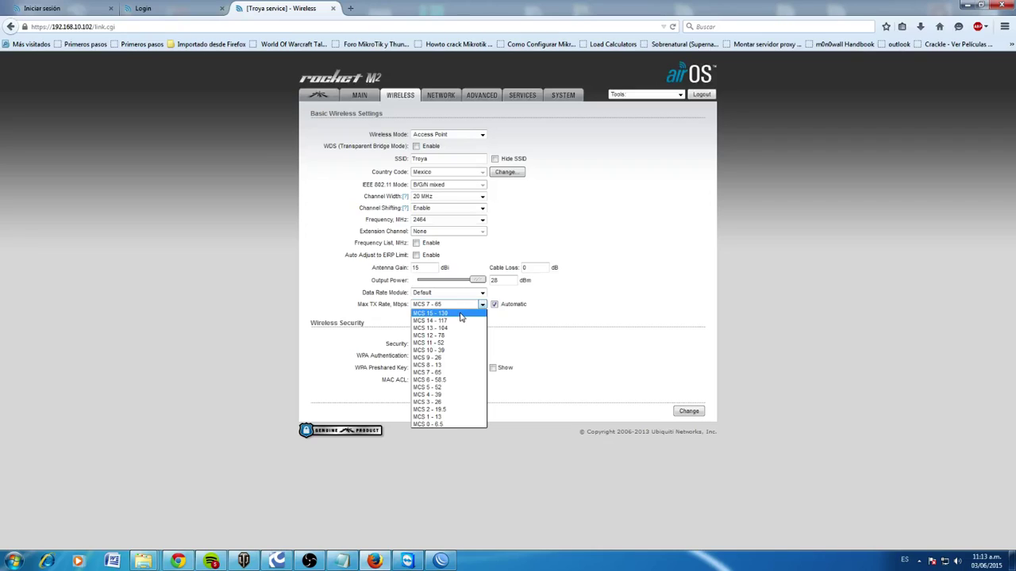
pyautogui.tripleClick(510, 325)
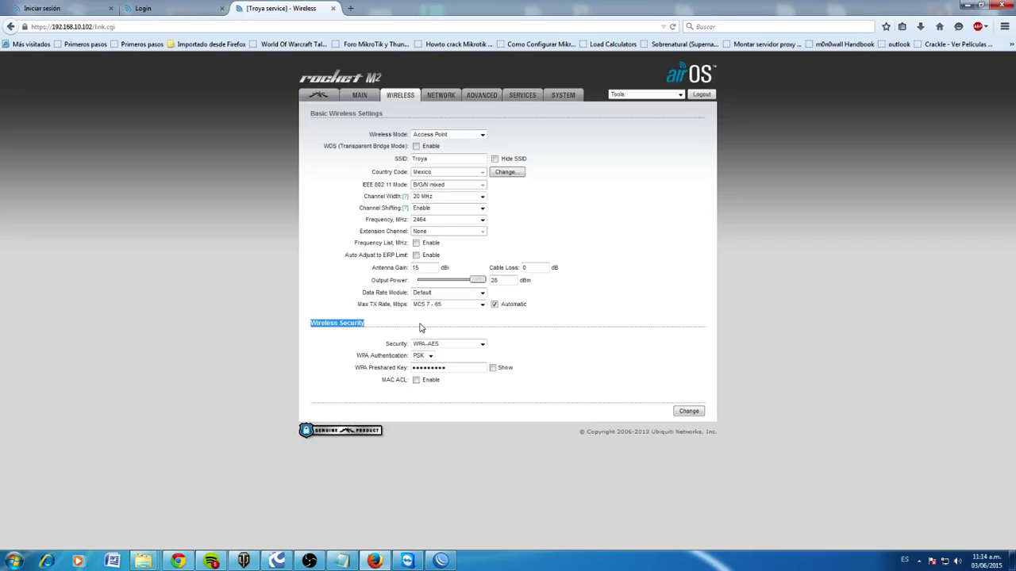
pyautogui.click(527, 315)
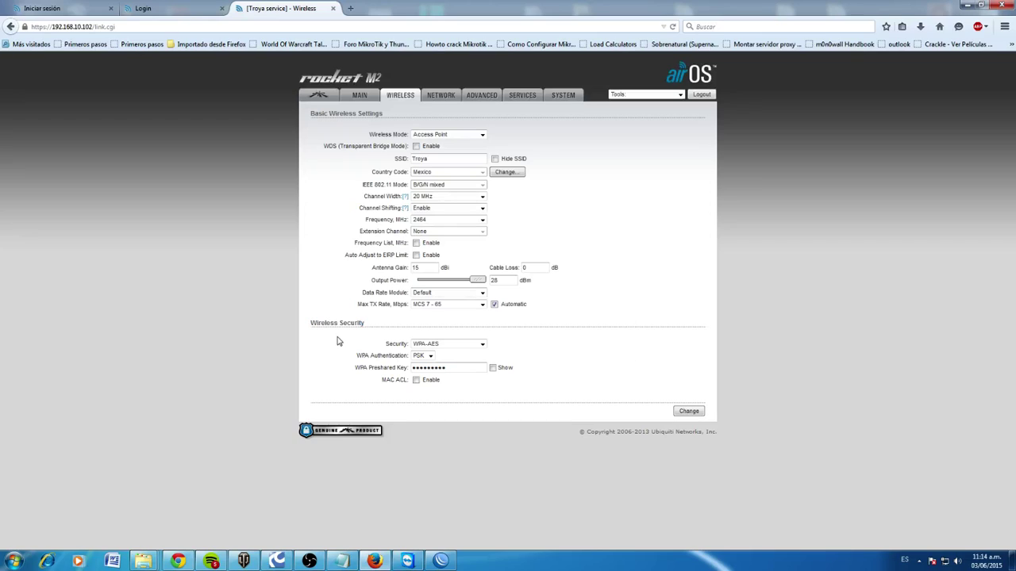
# Select WPA-AES as the wireless security, review the WPA authentication and preshared key fields, and submit the wireless settings
pyautogui.click(481, 344)
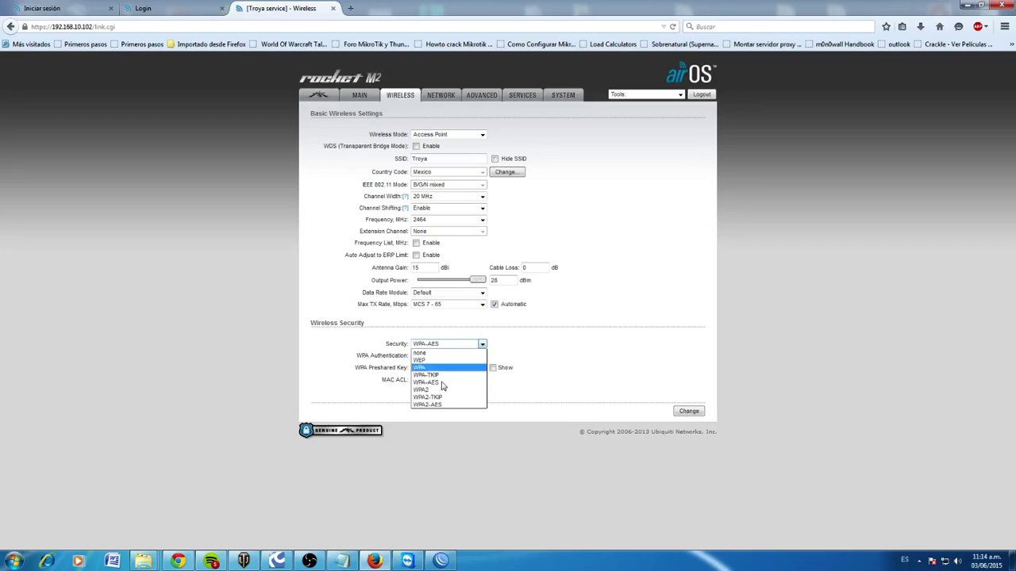
pyautogui.click(426, 382)
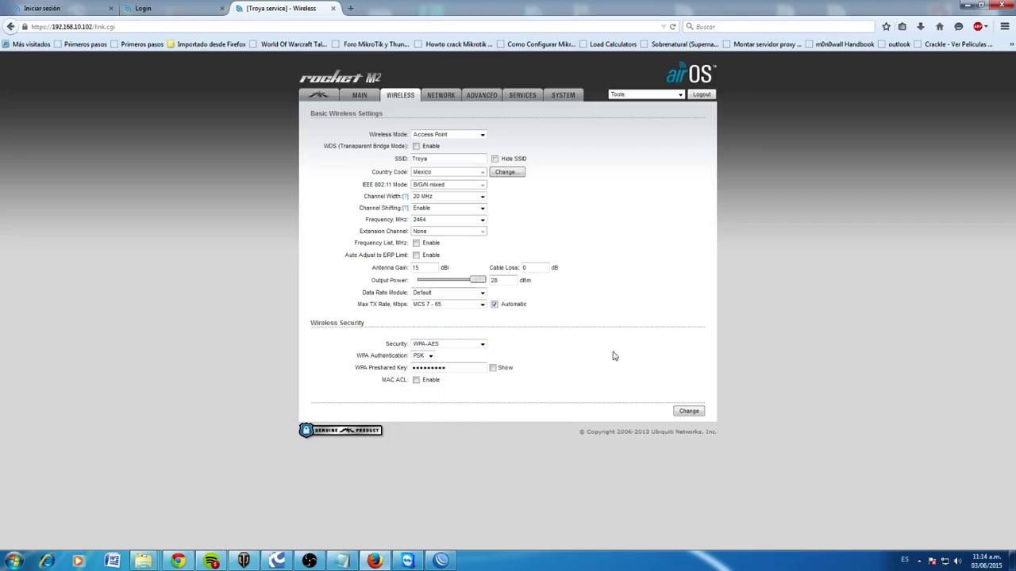
pyautogui.click(426, 355)
pyautogui.click(634, 359)
pyautogui.moveTo(465, 368); pyautogui.dragTo(413, 360)
pyautogui.click(684, 411)
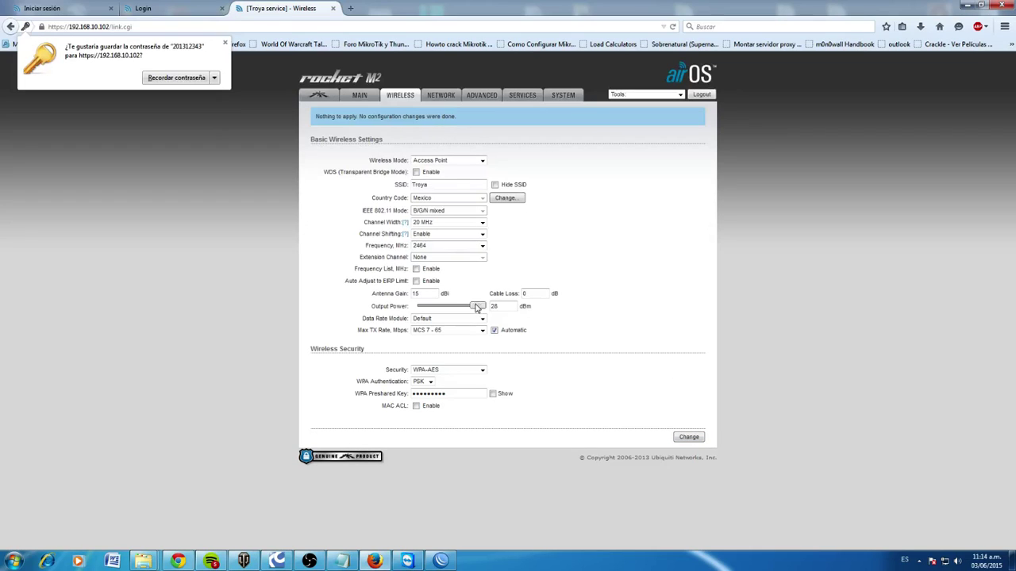
# Lower the output power to 18 dBm and submit the wireless settings
pyautogui.moveTo(478, 306); pyautogui.dragTo(457, 307)
pyautogui.click(689, 437)
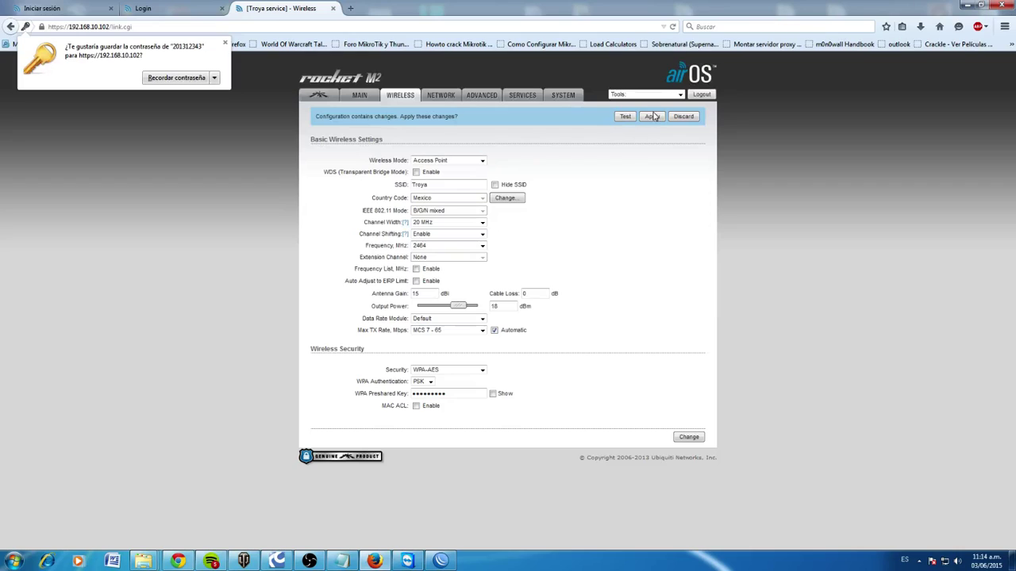
# Open the network settings, view the network mode options, and select None for Disable Network
pyautogui.click(439, 94)
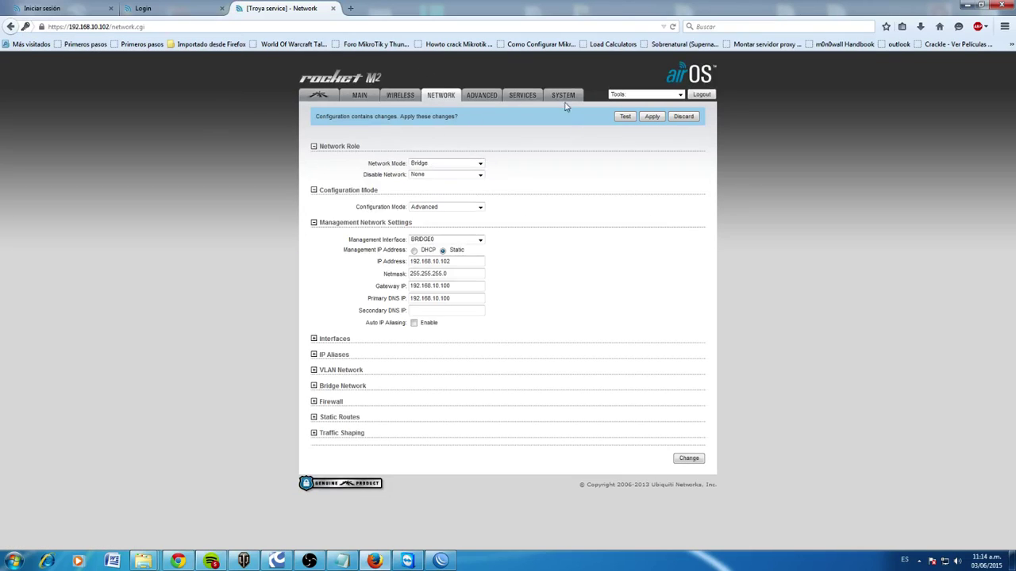
pyautogui.click(481, 164)
pyautogui.click(566, 176)
pyautogui.click(452, 173)
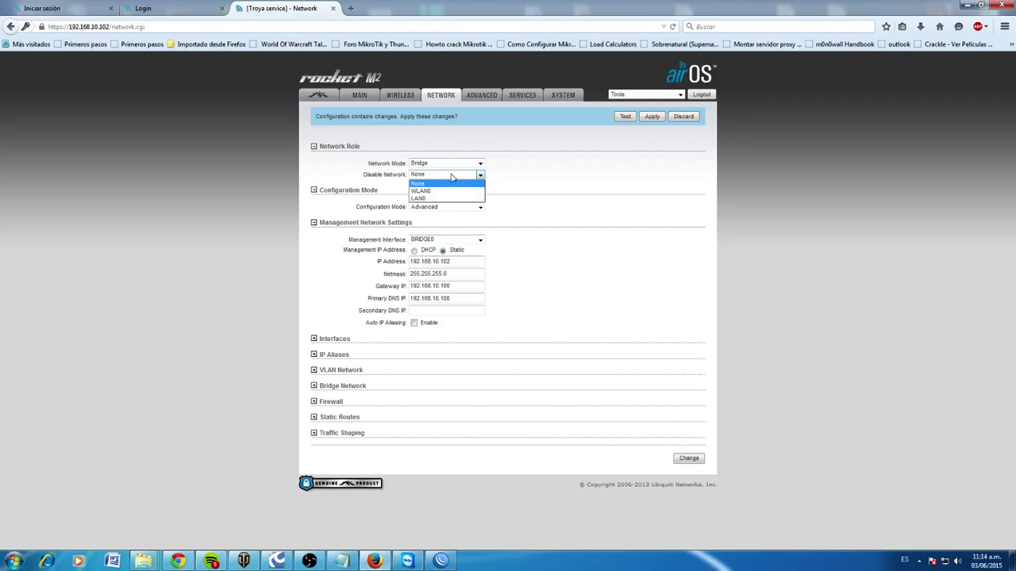
pyautogui.click(456, 184)
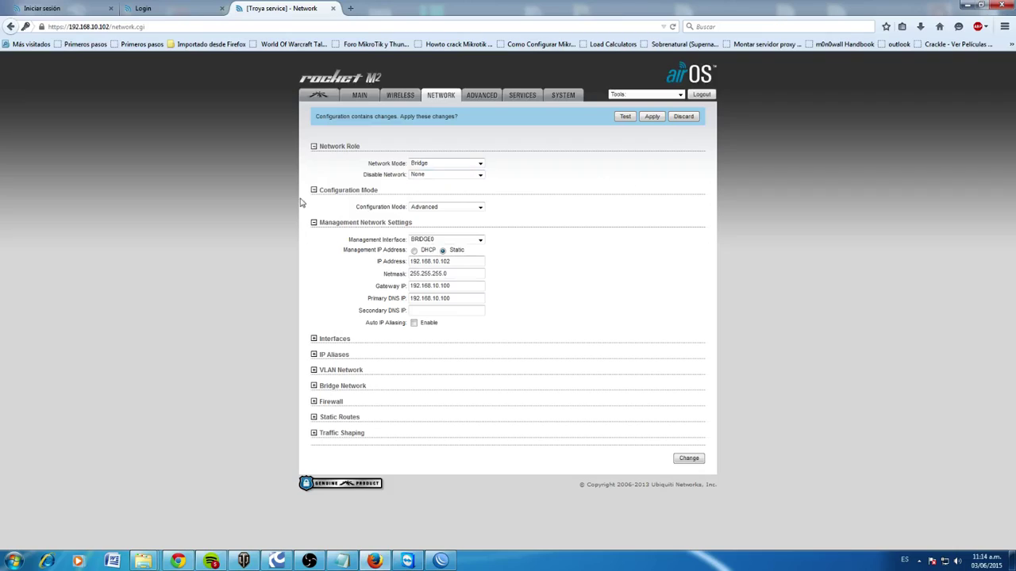
# Switch the configuration mode to Simple and select Static for the management IP address
pyautogui.click(480, 208)
pyautogui.click(480, 209)
pyautogui.click(481, 207)
pyautogui.click(439, 215)
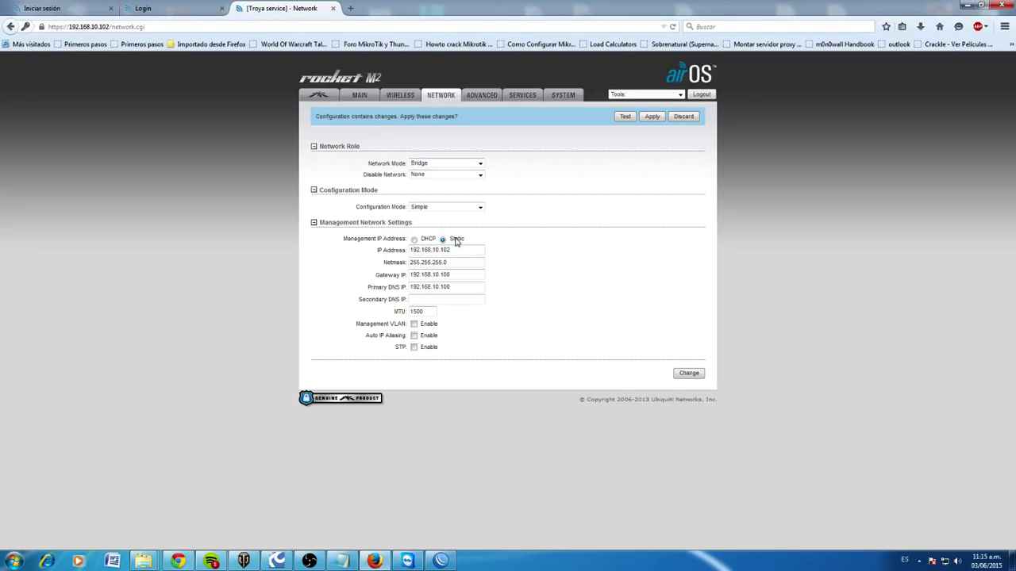
pyautogui.click(429, 239)
pyautogui.click(452, 239)
# Examine the IP address, netmask and gateway IP in the management network settings
pyautogui.moveTo(469, 250); pyautogui.dragTo(386, 249)
pyautogui.moveTo(464, 249); pyautogui.dragTo(379, 252)
pyautogui.moveTo(460, 250); pyautogui.dragTo(393, 251)
pyautogui.press('Tab')
pyautogui.click(588, 272)
pyautogui.moveTo(411, 249); pyautogui.dragTo(433, 264)
pyautogui.click(451, 263)
pyautogui.moveTo(456, 274); pyautogui.dragTo(383, 274)
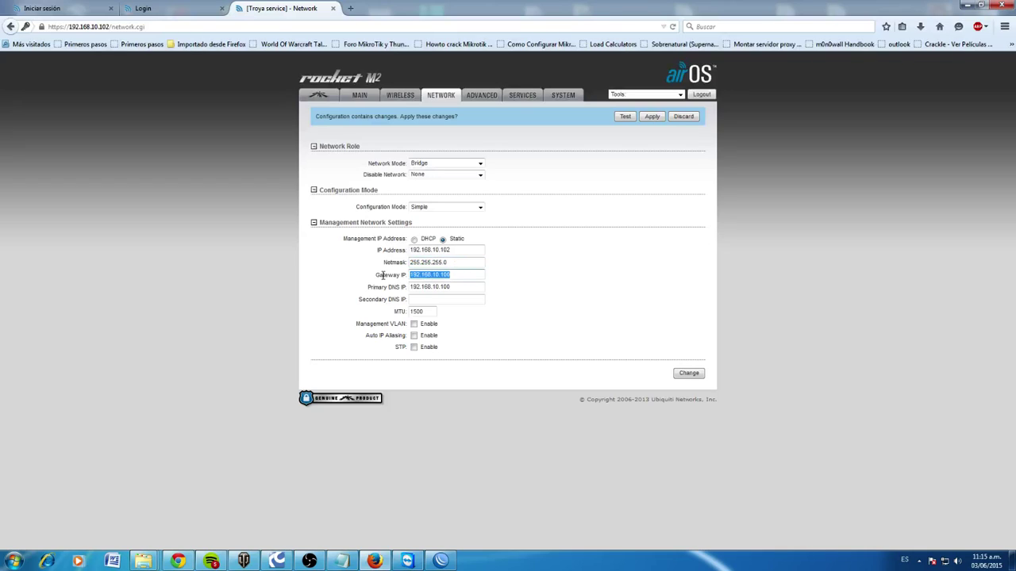
pyautogui.click(456, 274)
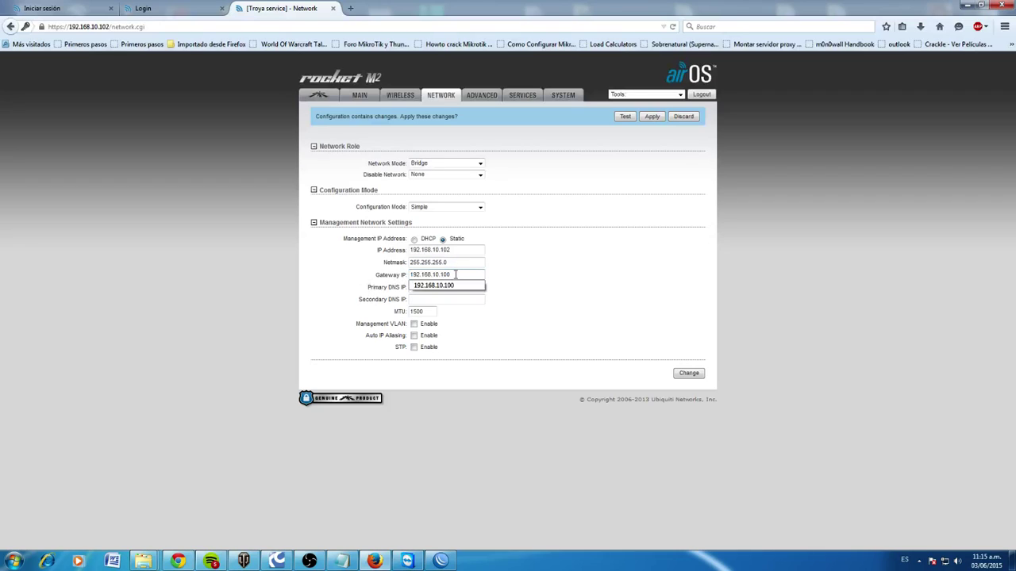
pyautogui.click(427, 286)
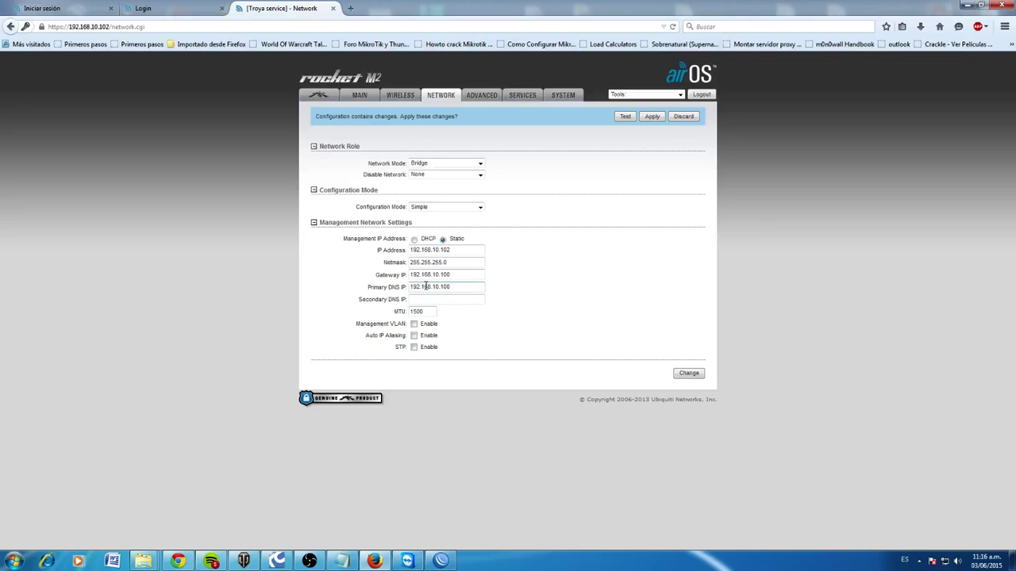
# Set both the gateway IP and the primary DNS IP to 192.168.10.1
pyautogui.click(460, 276)
pyautogui.press('BackSpace')
pyautogui.press('BackSpace')
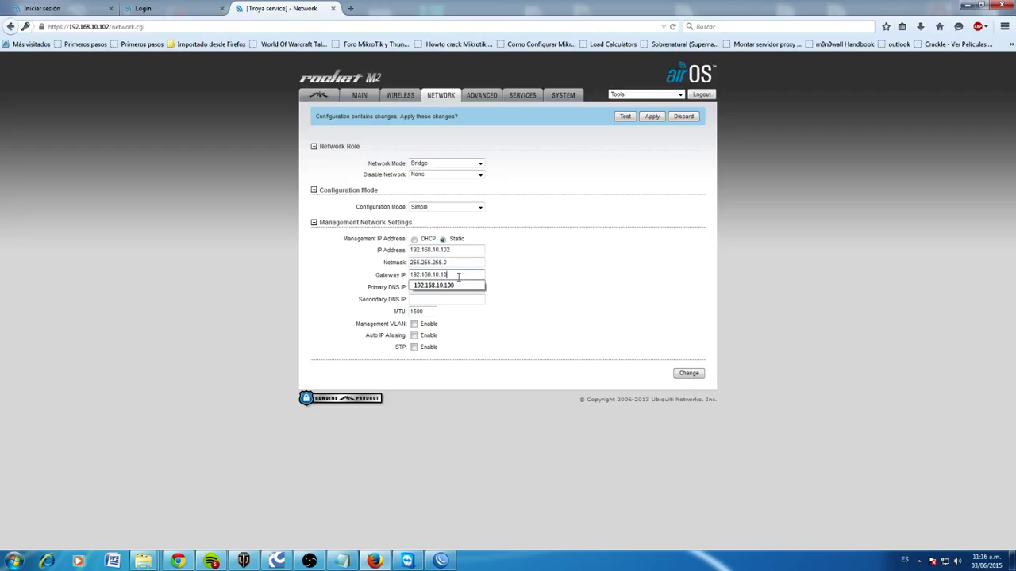
pyautogui.press('Tab')
pyautogui.press('BackSpace')
pyautogui.press('BackSpace')
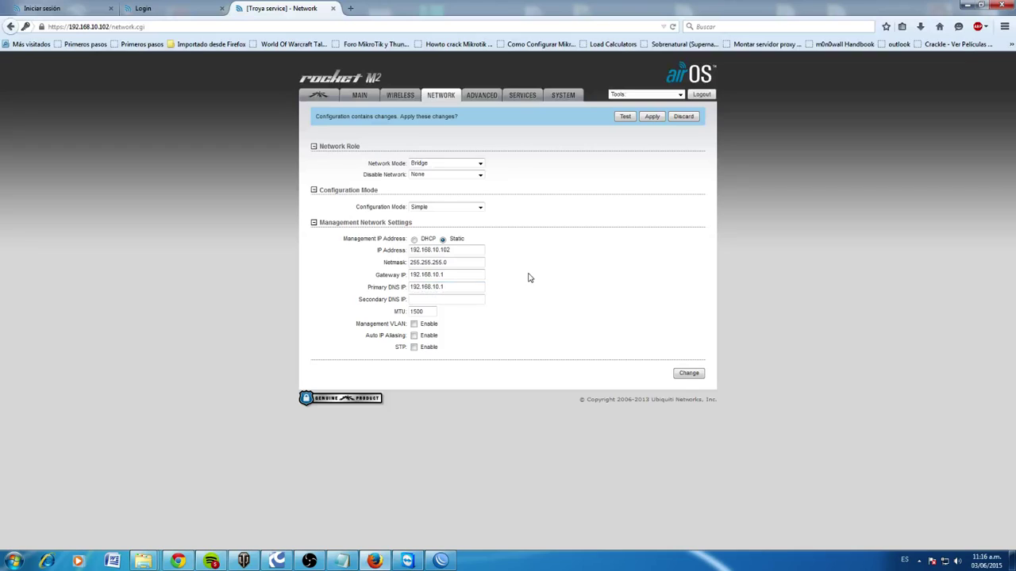
pyautogui.moveTo(405, 275); pyautogui.dragTo(451, 279)
# Set the primary DNS IP to 8.8.8.8 and the secondary DNS IP to 8.8.4.4
pyautogui.moveTo(454, 288); pyautogui.dragTo(390, 286)
pyautogui.moveTo(454, 287); pyautogui.dragTo(376, 293)
pyautogui.write('8.8.8.8.')
pyautogui.write('8.8')
pyautogui.write('.4')
pyautogui.write('.4')
pyautogui.moveTo(596, 210); pyautogui.dragTo(604, 224)
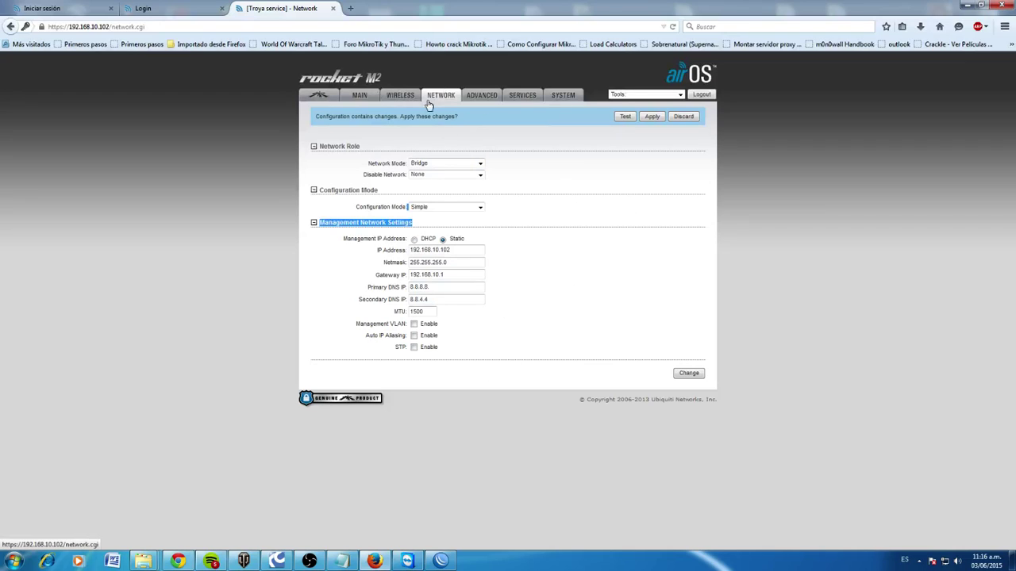
pyautogui.click(632, 292)
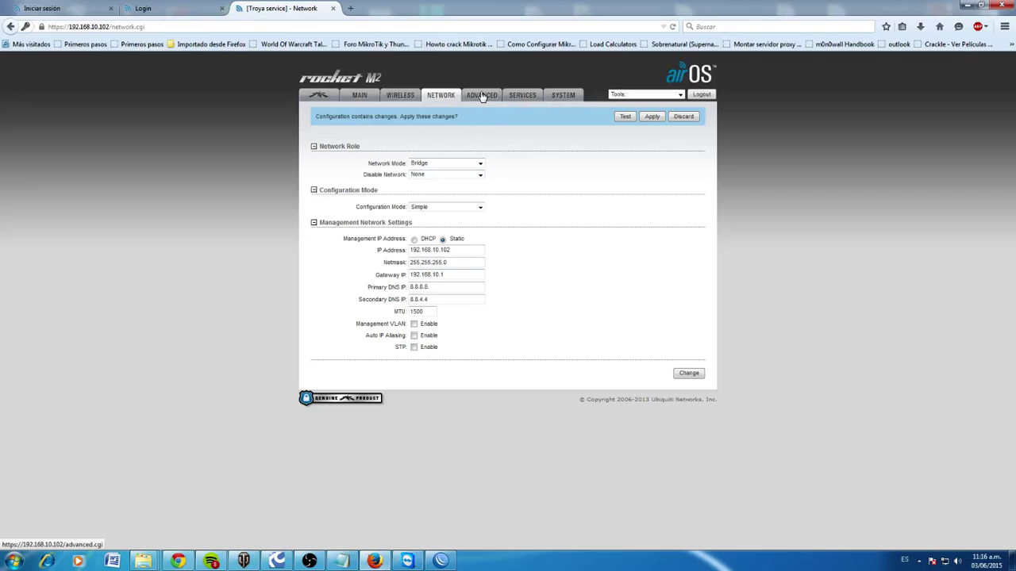
# Review the device's static IP address in the management network settings
pyautogui.moveTo(448, 252); pyautogui.dragTo(401, 253)
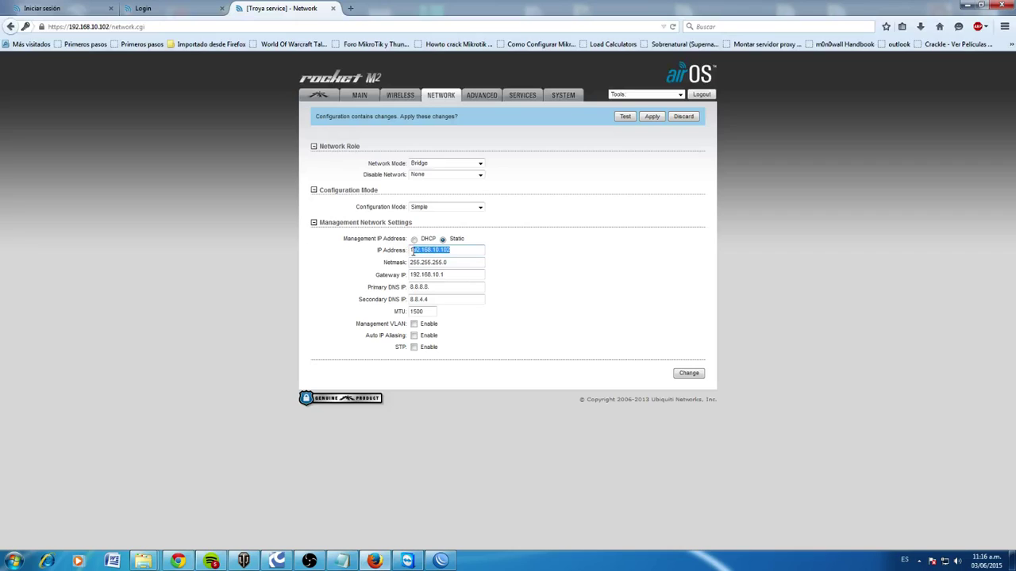
pyautogui.moveTo(449, 252); pyautogui.dragTo(417, 242)
pyautogui.moveTo(455, 250); pyautogui.dragTo(404, 245)
pyautogui.click(527, 151)
# In the advanced wireless settings, set the distance to 22.2 miles and leave Installer EIRP Control enabled
pyautogui.click(482, 102)
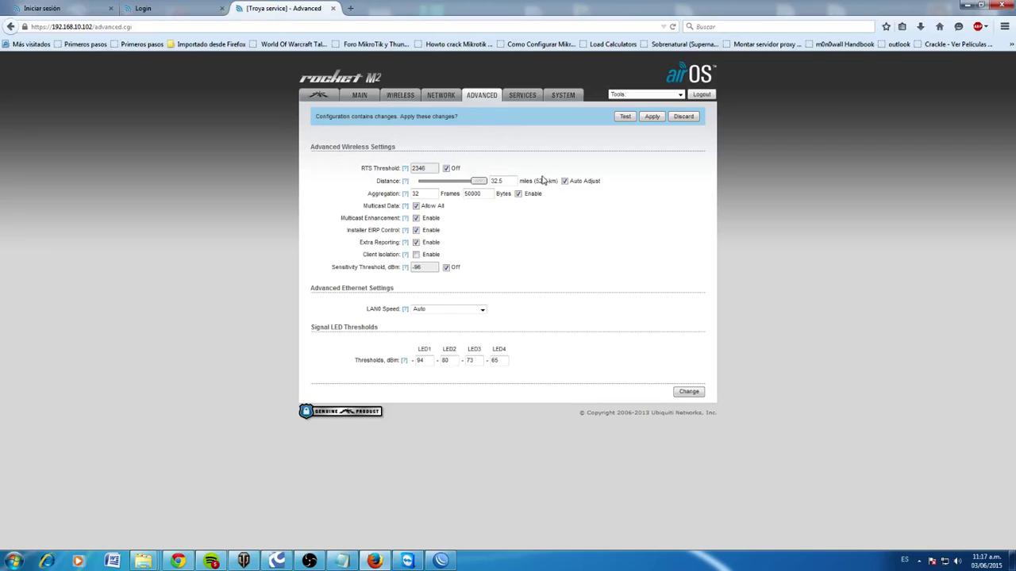
pyautogui.moveTo(478, 184)
pyautogui.mouseDown()
pyautogui.moveTo(429, 182)
pyautogui.moveTo(479, 181)
pyautogui.mouseUp()
pyautogui.moveTo(472, 183)
pyautogui.mouseDown()
pyautogui.moveTo(429, 181)
pyautogui.moveTo(468, 182)
pyautogui.moveTo(441, 182)
pyautogui.moveTo(467, 185)
pyautogui.moveTo(447, 187)
pyautogui.moveTo(458, 183)
pyautogui.mouseUp()
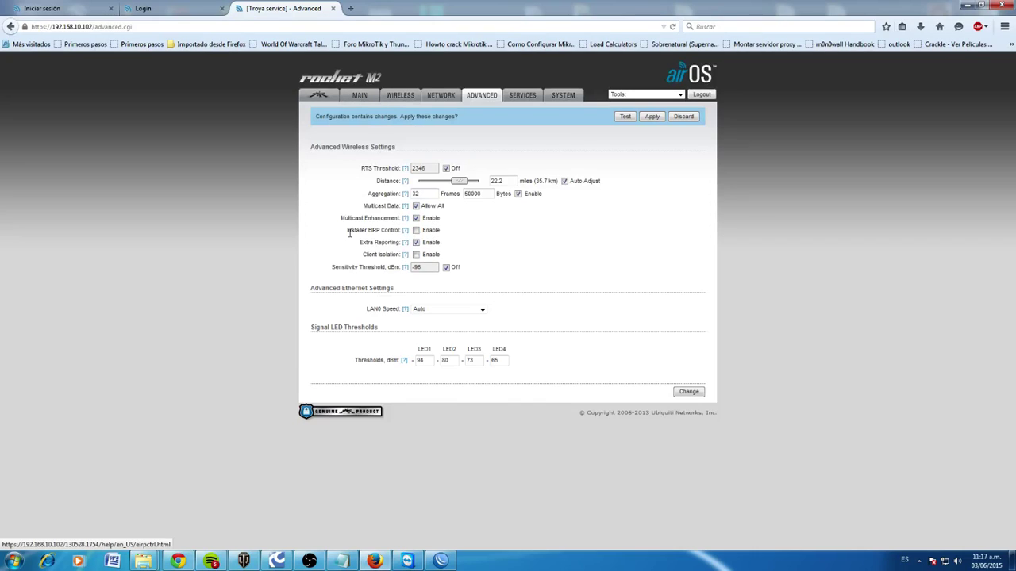
pyautogui.click(416, 230)
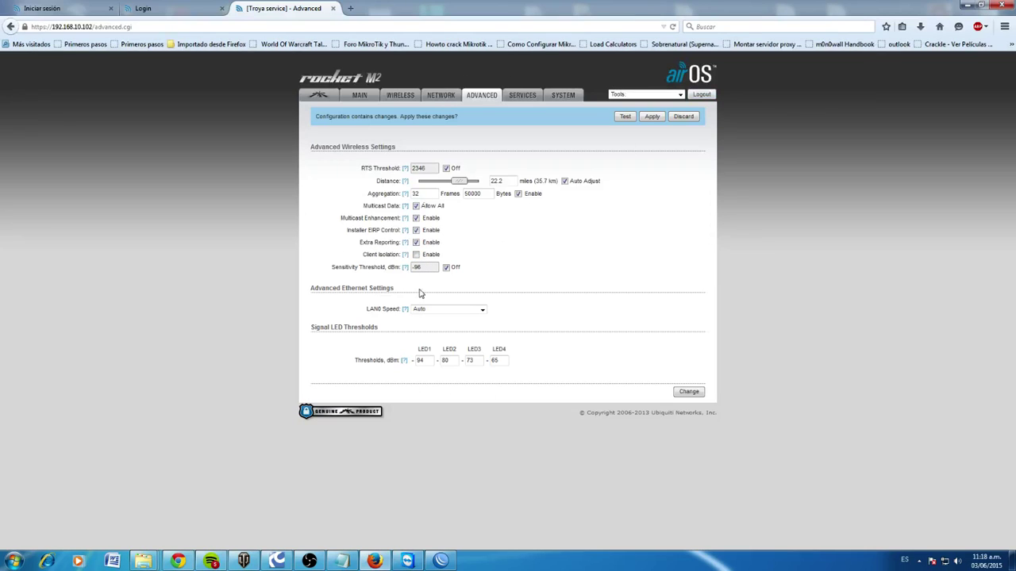
# View the services settings, and examine the device name, interface language options and time zone options in the system settings
pyautogui.click(523, 97)
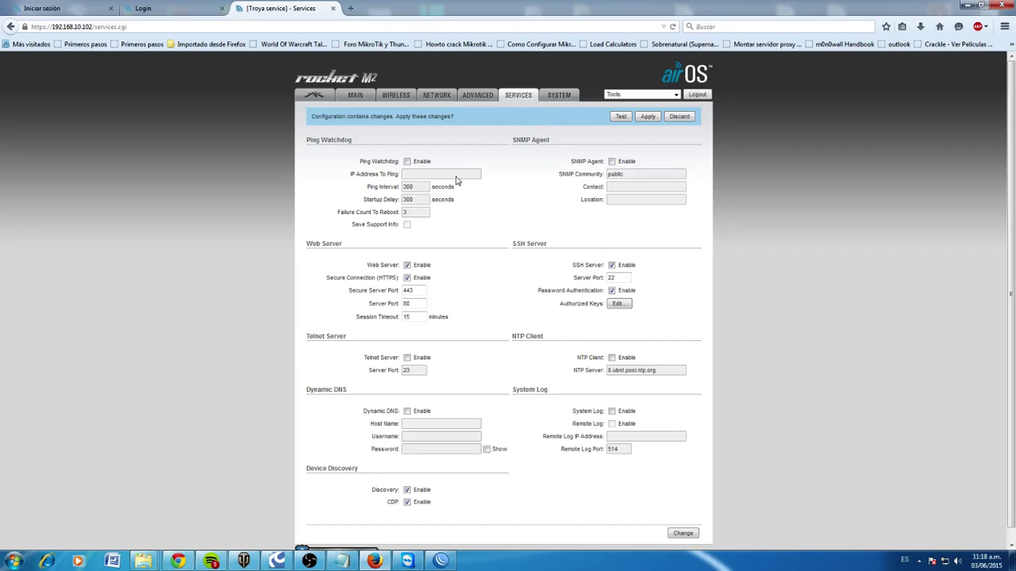
pyautogui.click(559, 95)
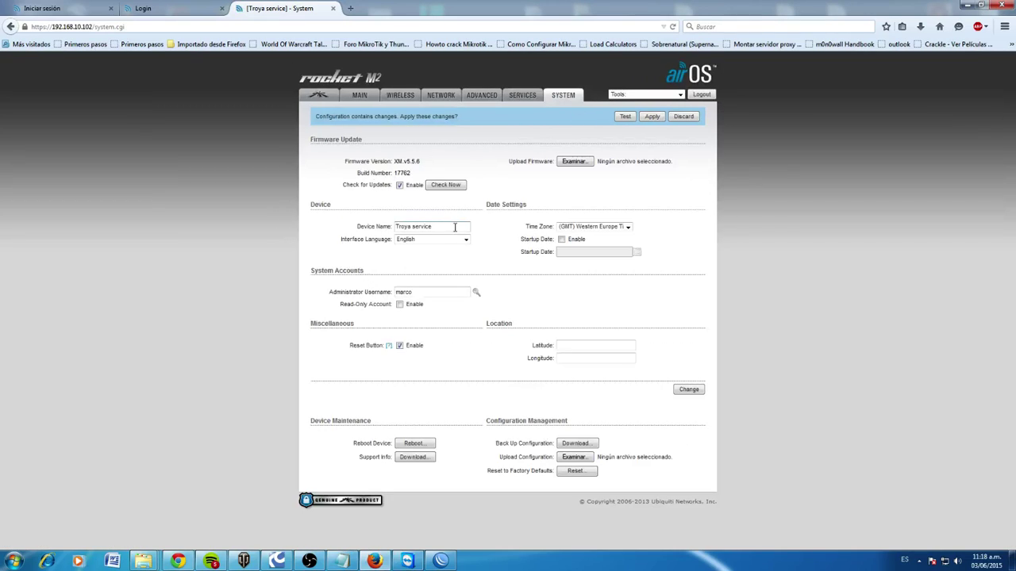
pyautogui.moveTo(453, 227); pyautogui.dragTo(285, 220)
pyautogui.click(466, 239)
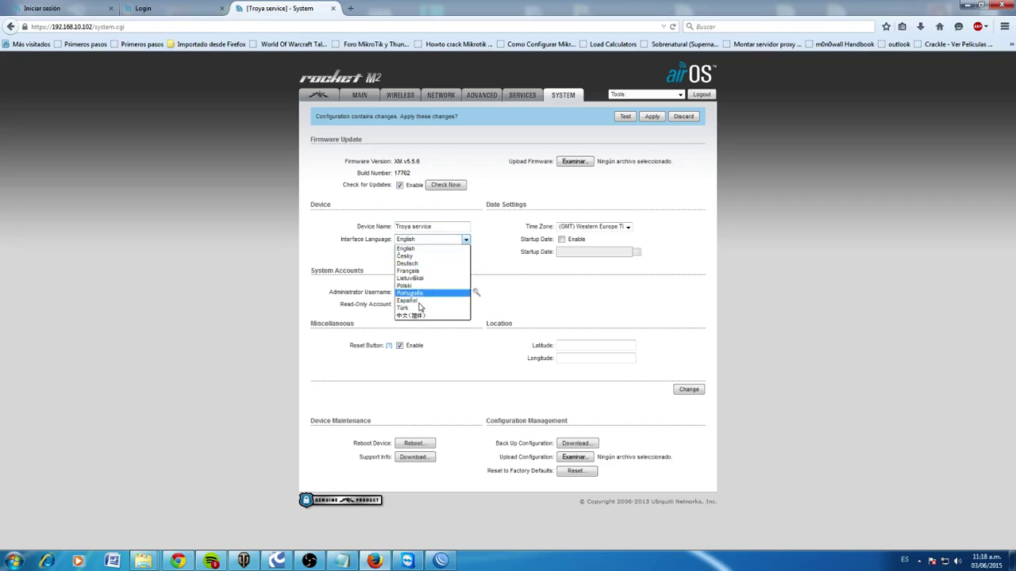
pyautogui.click(615, 321)
pyautogui.click(607, 226)
pyautogui.click(627, 226)
pyautogui.click(624, 228)
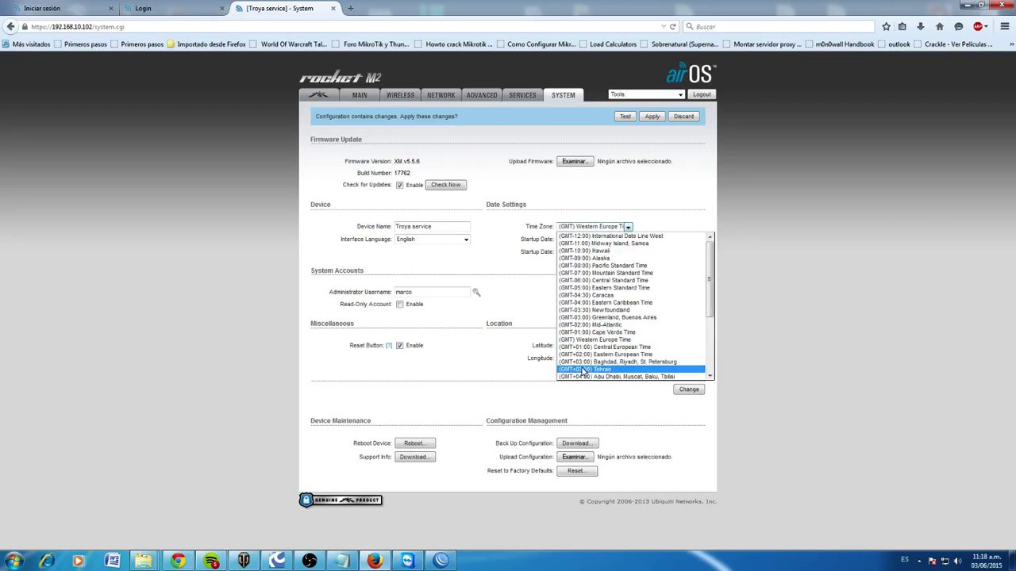
pyautogui.click(474, 268)
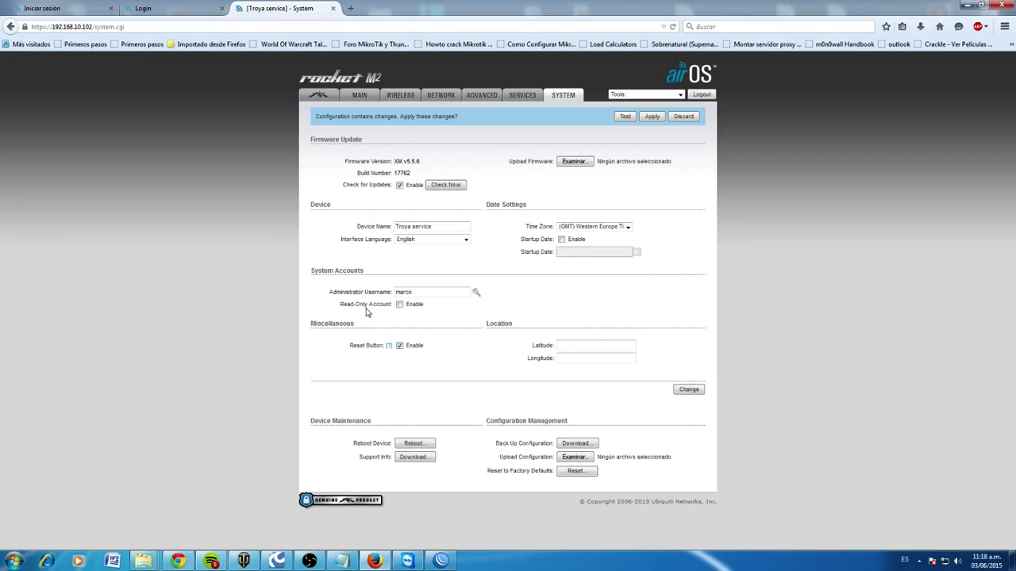
# Show the administrator account's current, new and verify password fields, and submit the system settings
pyautogui.moveTo(424, 293); pyautogui.dragTo(351, 286)
pyautogui.click(477, 293)
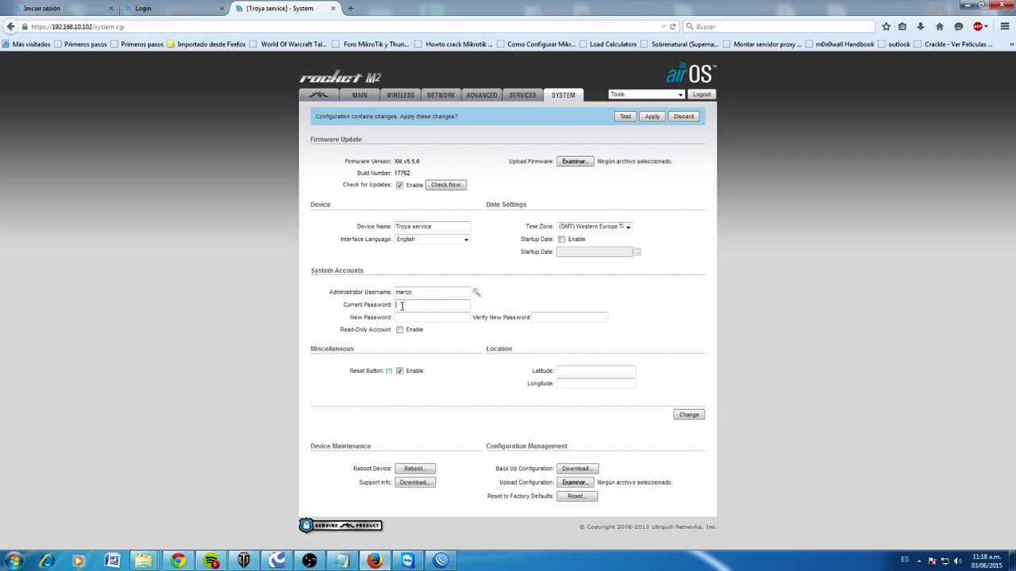
pyautogui.click(439, 306)
pyautogui.click(428, 317)
pyautogui.click(553, 316)
pyautogui.click(688, 416)
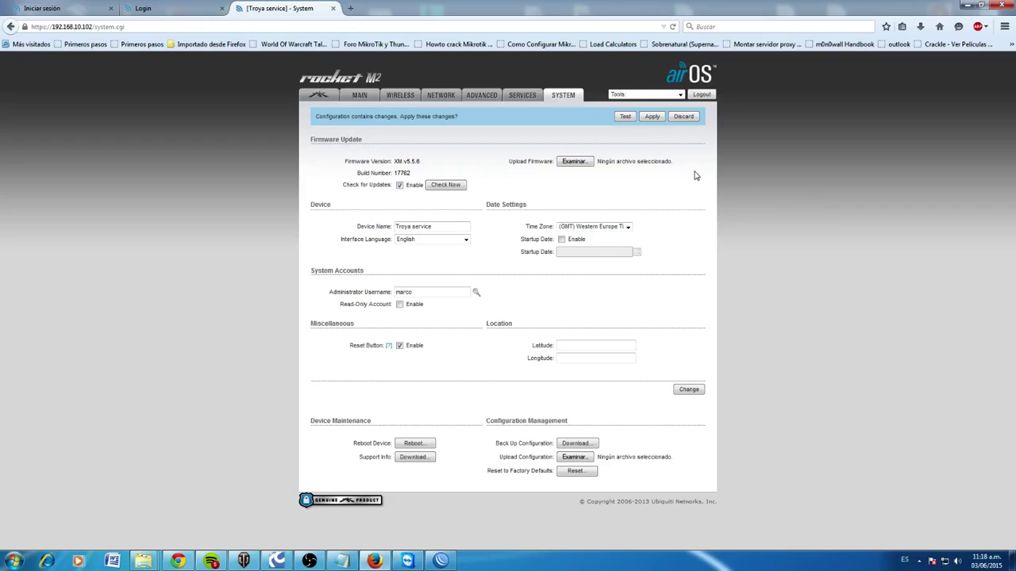
# Check the main status page and select a 20 MHz channel width in the wireless settings
pyautogui.click(359, 97)
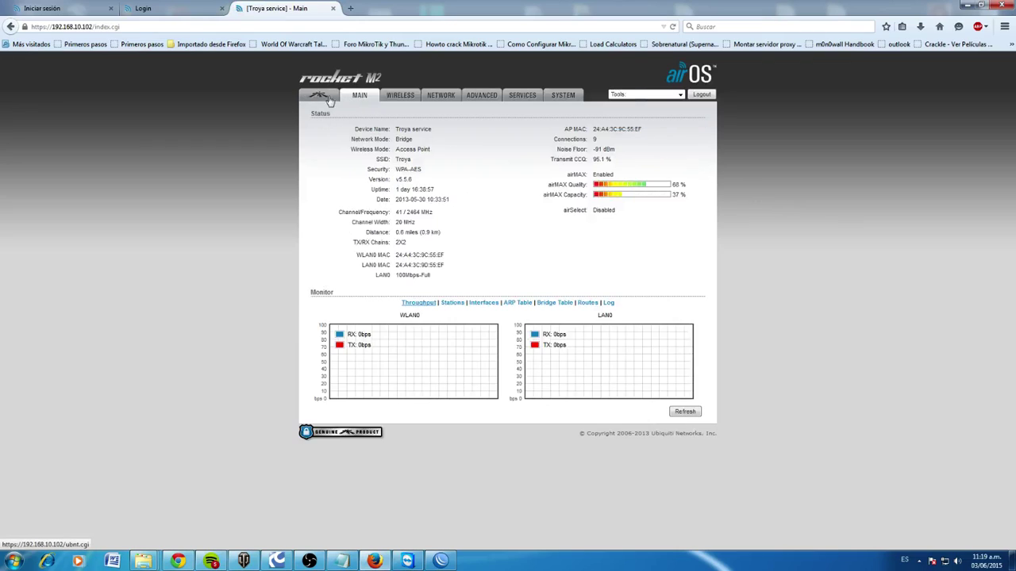
pyautogui.click(401, 96)
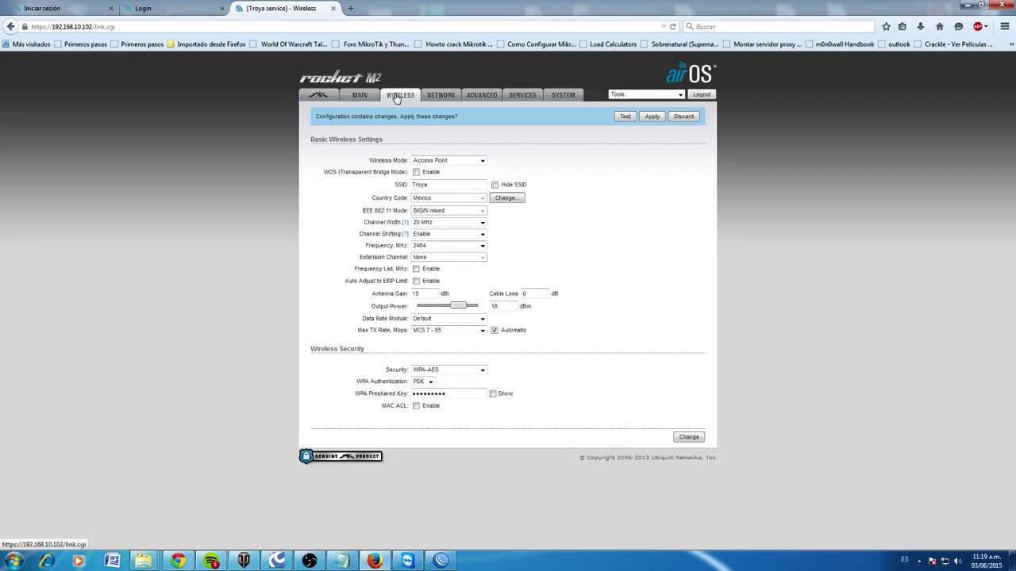
pyautogui.click(452, 223)
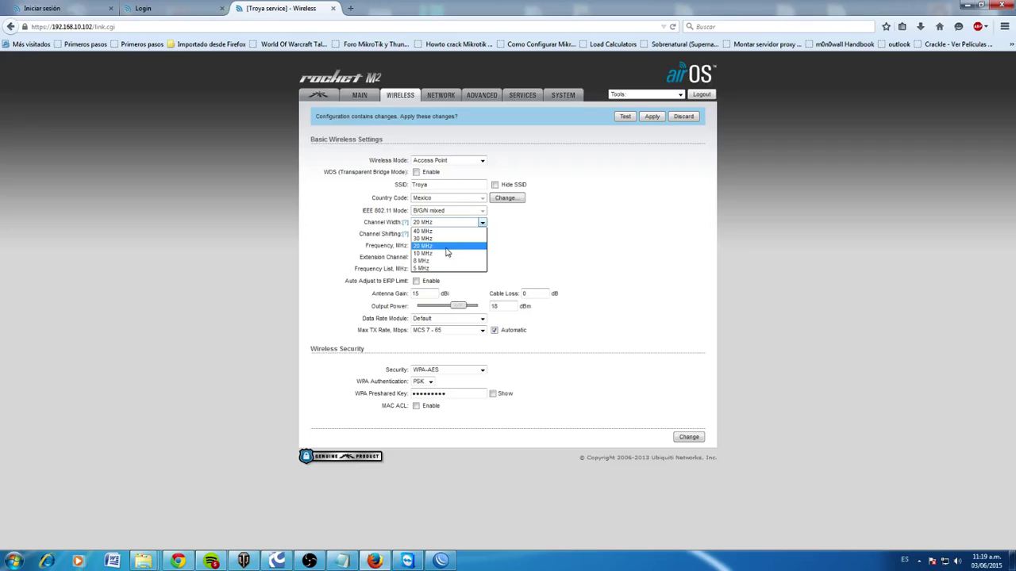
pyautogui.click(435, 247)
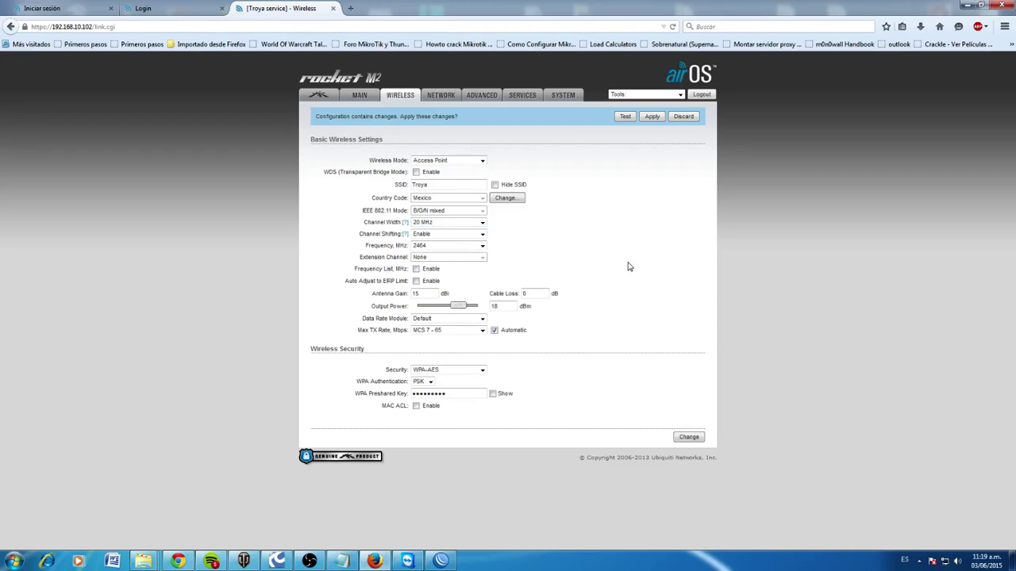
# Open the airMAX settings, switch airMAX off and back on, and return to the main status page
pyautogui.click(319, 97)
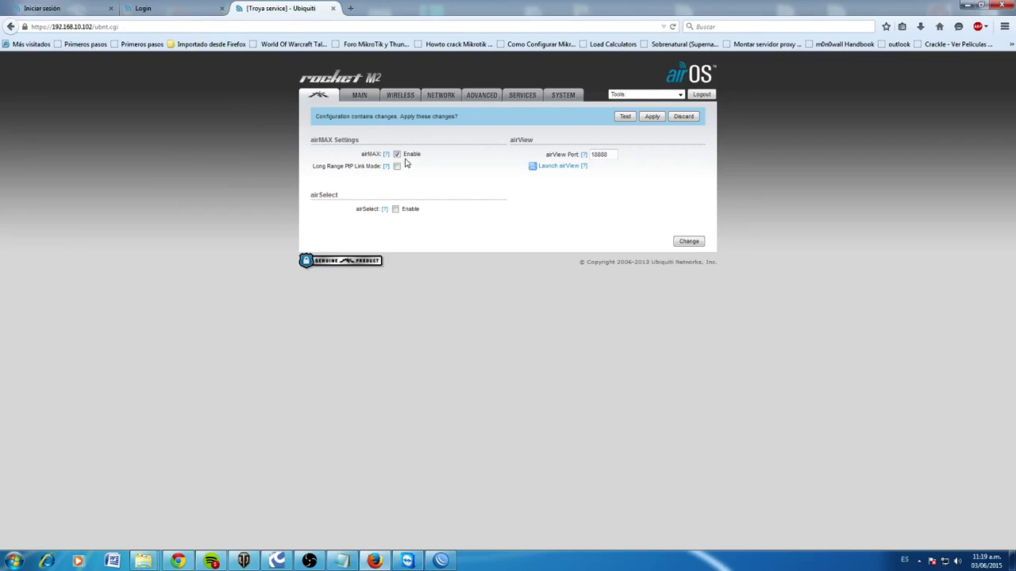
pyautogui.click(396, 155)
pyautogui.click(396, 154)
pyautogui.click(397, 155)
pyautogui.click(362, 98)
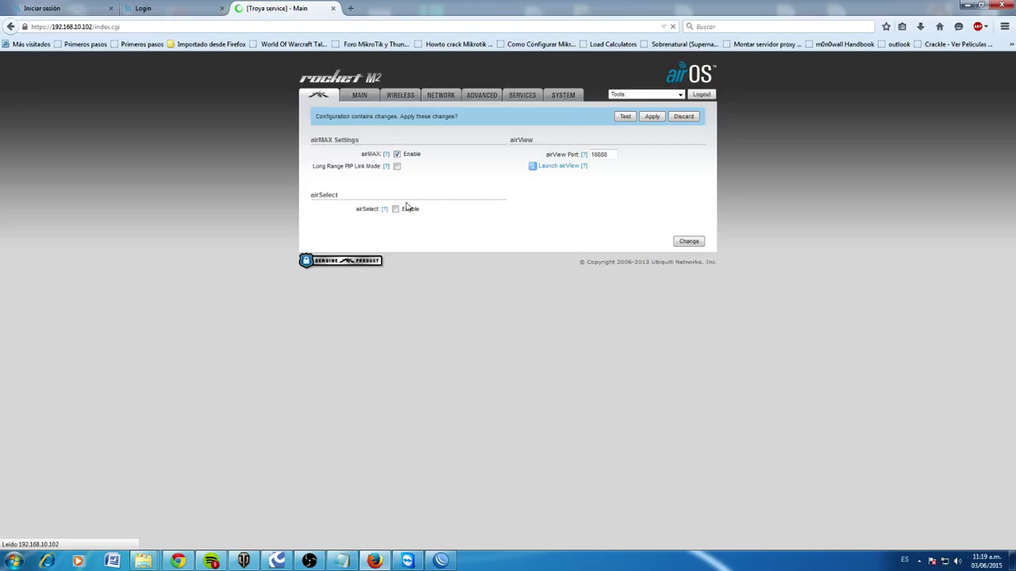